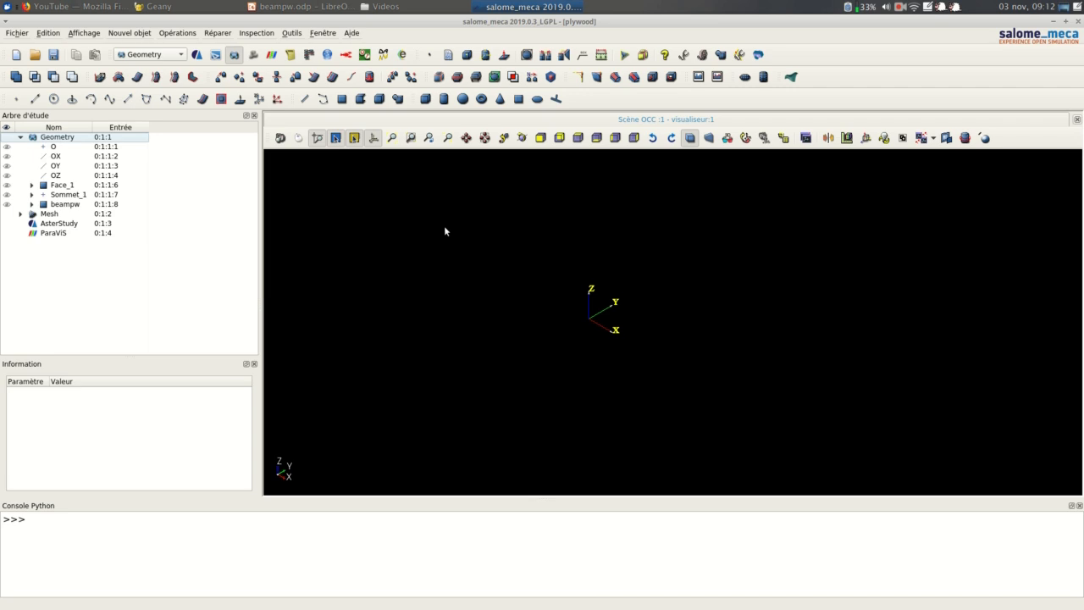
Step: Display the Face_1 geometry so that the whole rectangle fits in the 3D viewer
{"action": "left_click", "coordinate": [7, 186]}
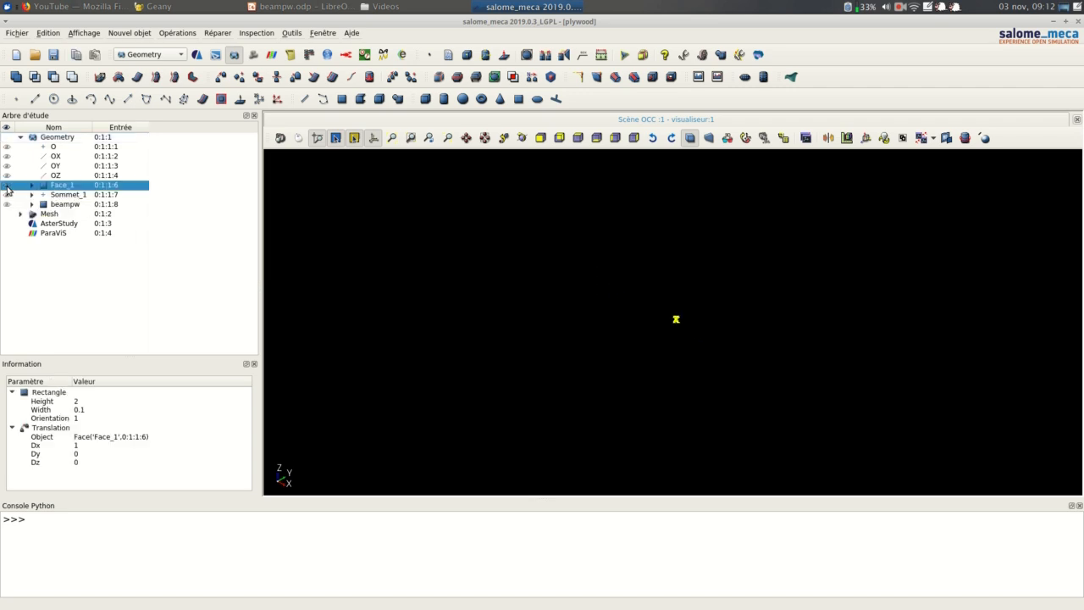
{"action": "left_click", "coordinate": [392, 137]}
{"action": "scroll", "coordinate": [676, 335], "scroll_direction": "down", "scroll_amount": 1}
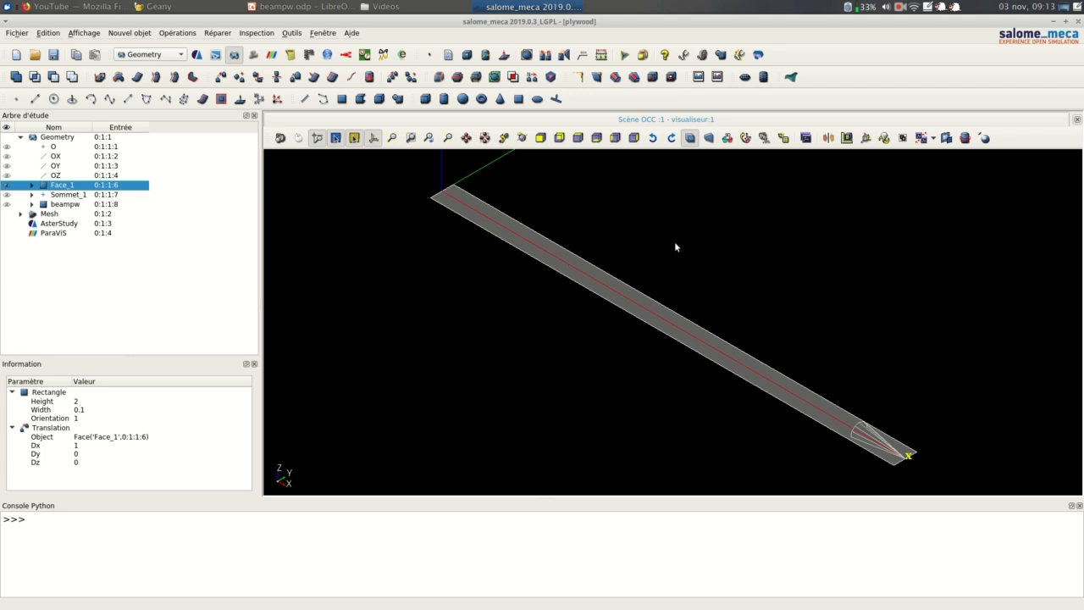
Step: Preview a rectangle in the OXY plane with height 2 and width 0.1, and close the rectangle construction without creating it
{"action": "left_click", "coordinate": [519, 100]}
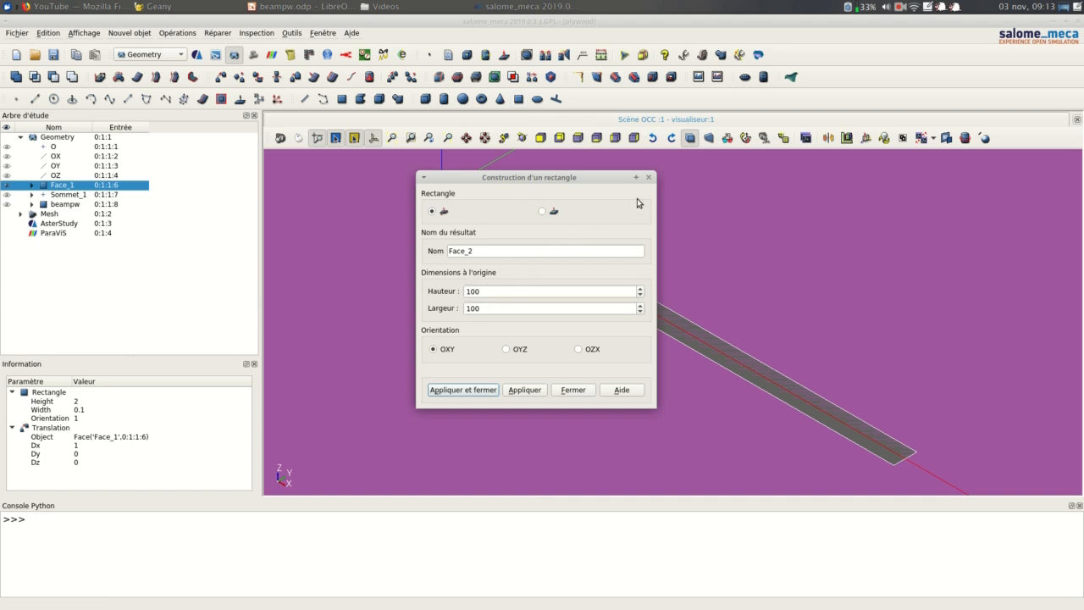
{"action": "double_click", "coordinate": [476, 292]}
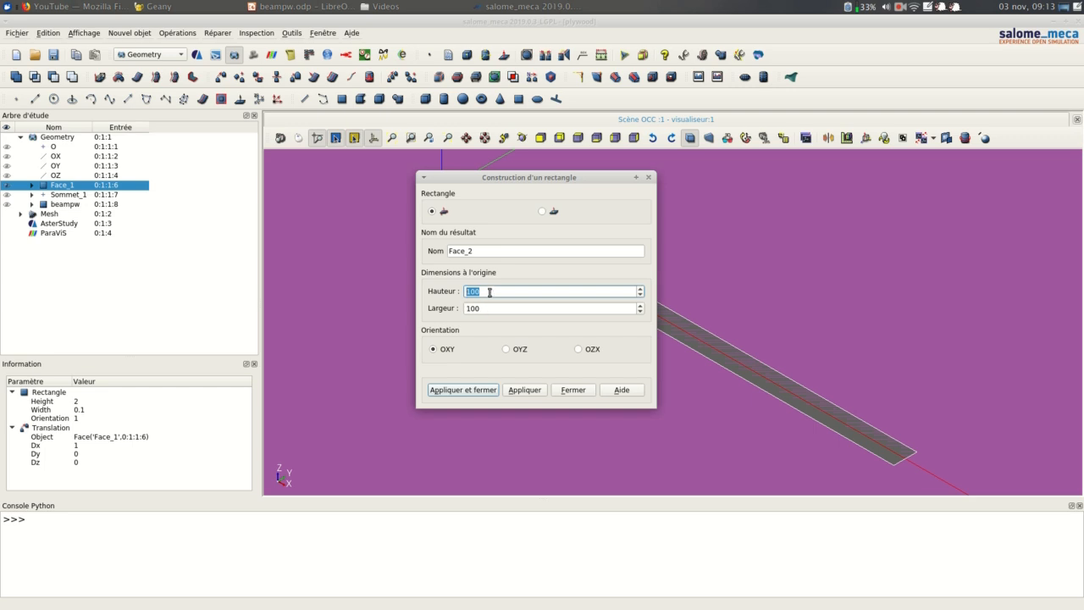
{"action": "type", "text": "2"}
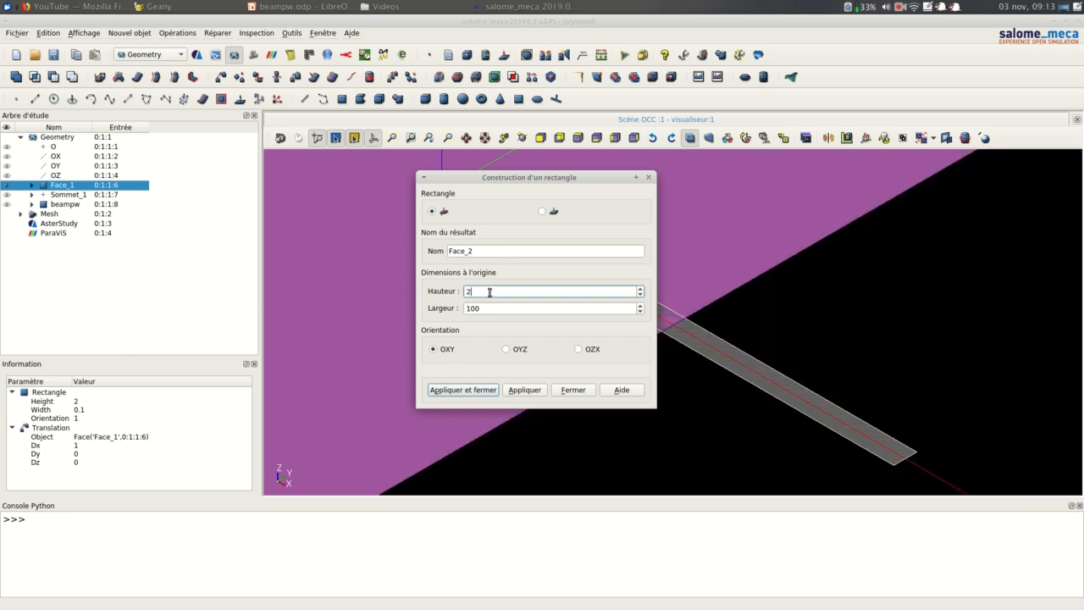
{"action": "left_click", "coordinate": [484, 307]}
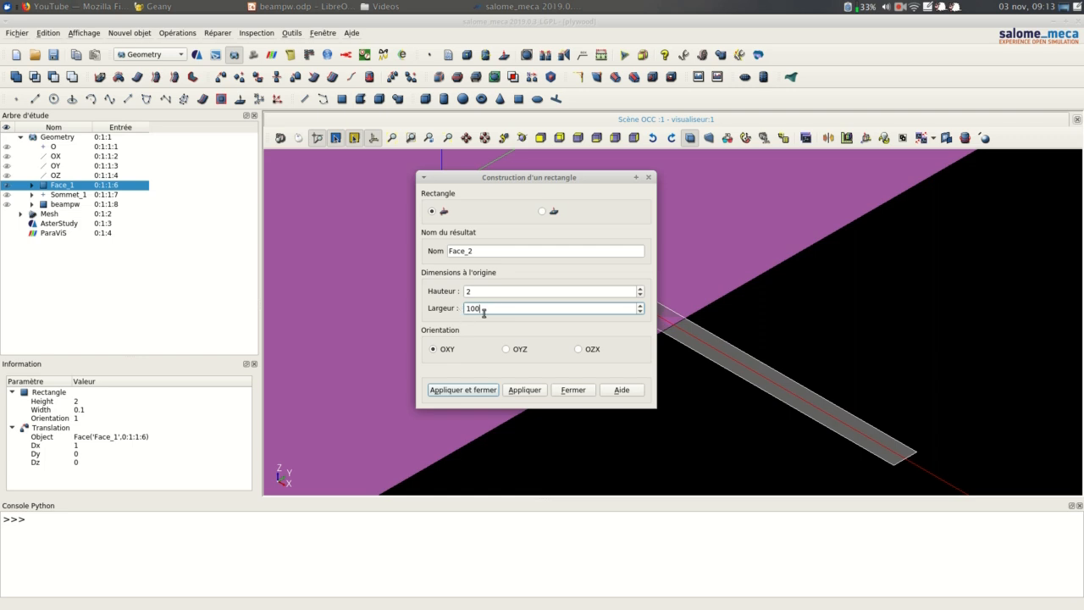
{"action": "double_click", "coordinate": [483, 309]}
{"action": "type", "text": "0.1"}
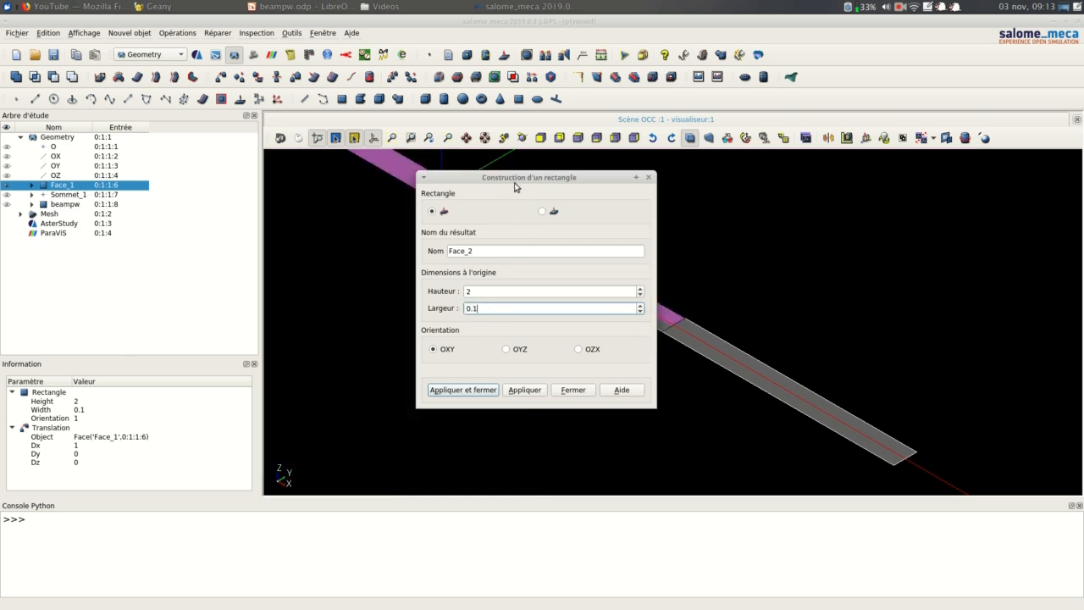
{"action": "left_click_drag", "start_coordinate": [517, 178], "coordinate": [883, 98]}
{"action": "scroll", "coordinate": [653, 222], "scroll_direction": "down", "scroll_amount": 3}
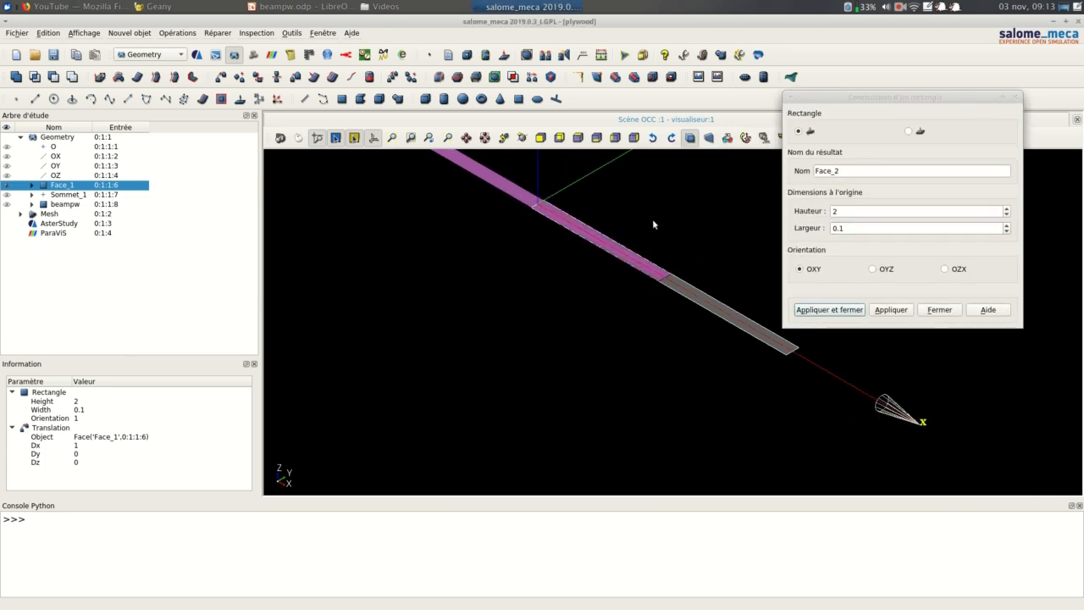
{"action": "scroll", "coordinate": [652, 218], "scroll_direction": "down", "scroll_amount": 3}
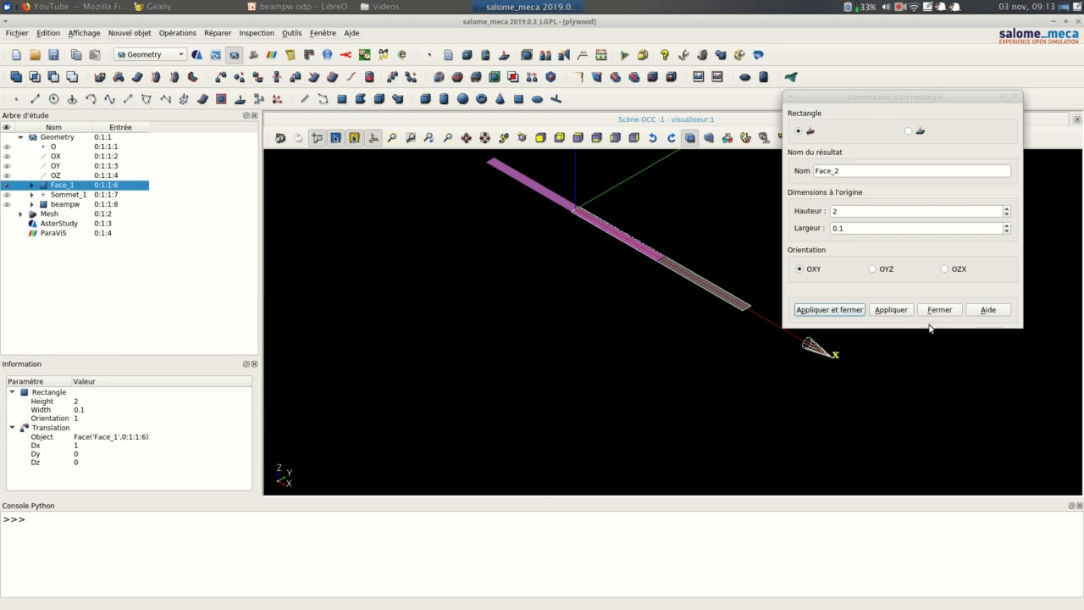
{"action": "left_click", "coordinate": [948, 313]}
{"action": "scroll", "coordinate": [741, 264], "scroll_direction": "up", "scroll_amount": 3}
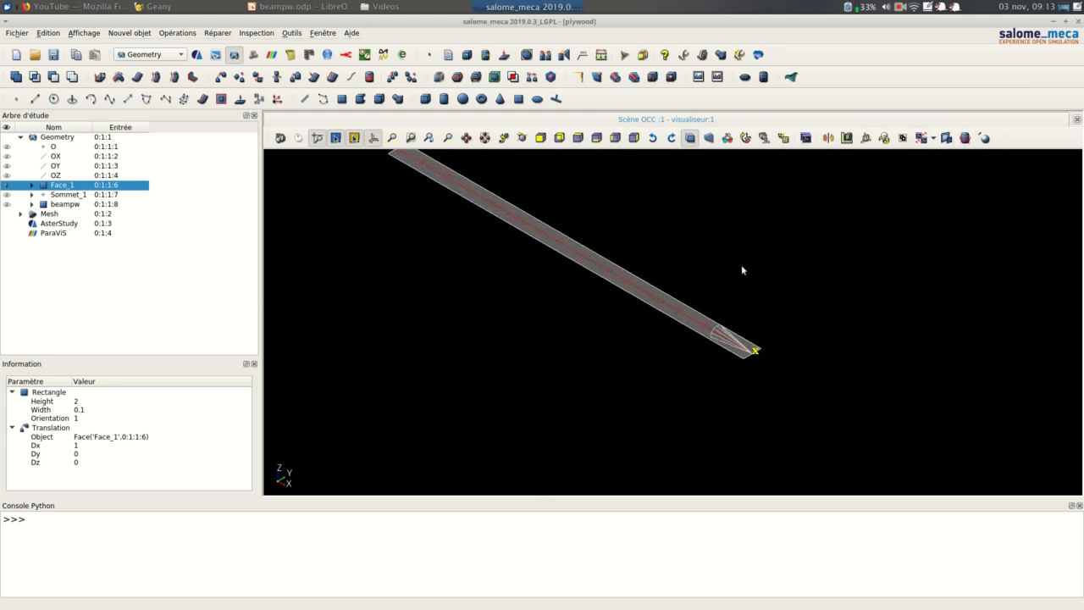
Step: Review the translation modes for Face_1, by Dx/Dy/Dz, by two points and by vector, without applying any
{"action": "left_click", "coordinate": [225, 79]}
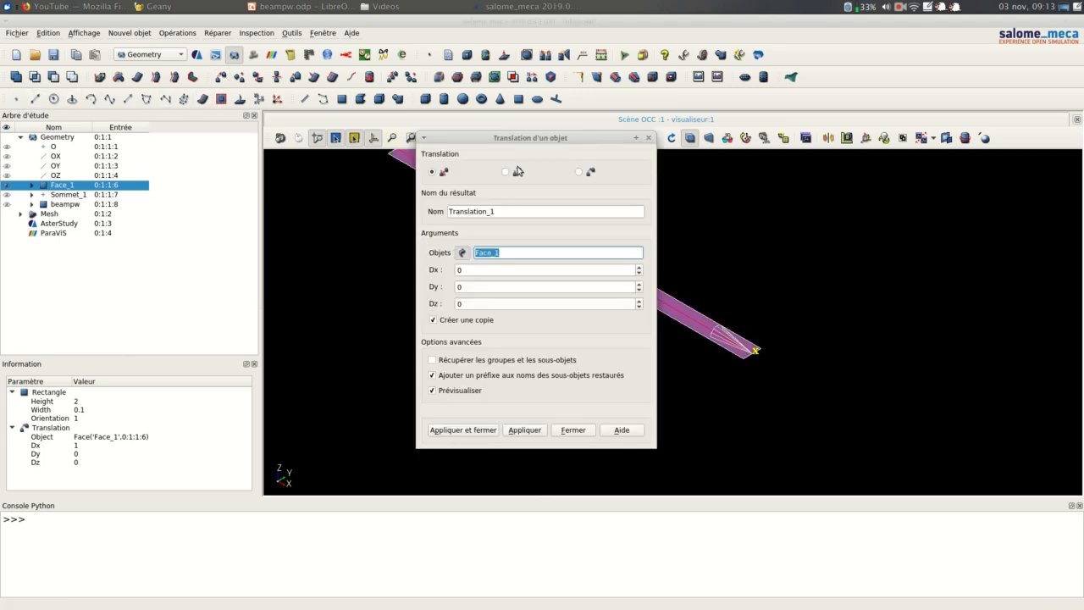
{"action": "left_click_drag", "start_coordinate": [537, 143], "coordinate": [792, 111]}
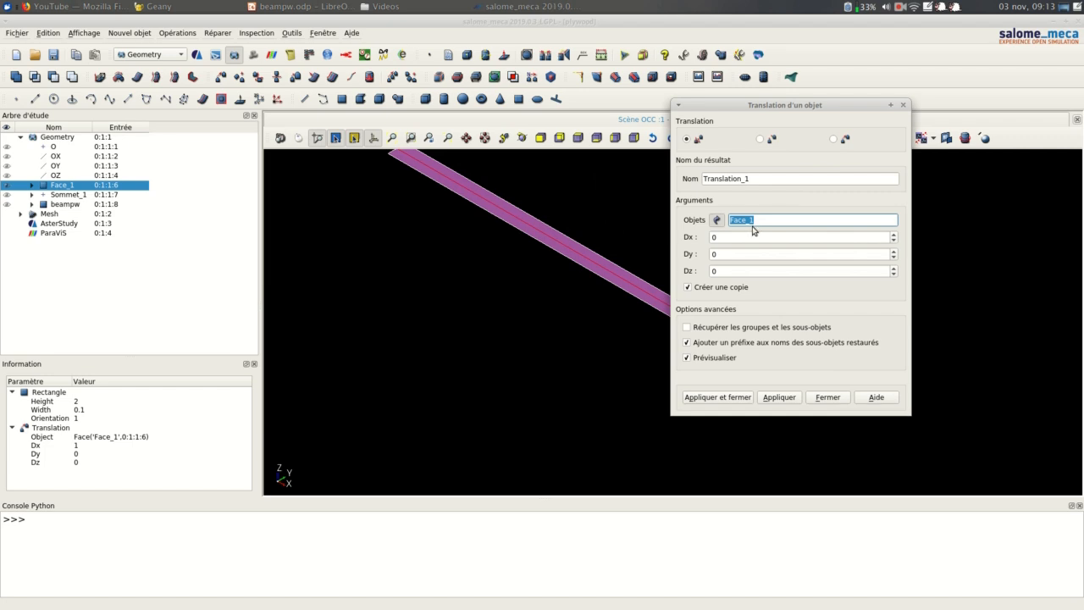
{"action": "left_click", "coordinate": [759, 139]}
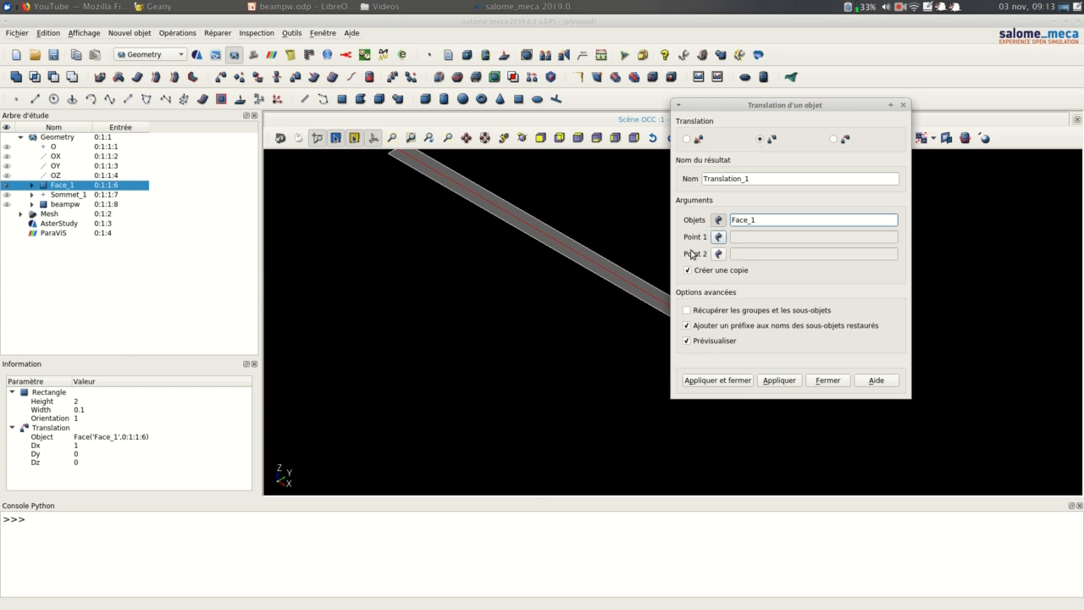
{"action": "left_click", "coordinate": [833, 140]}
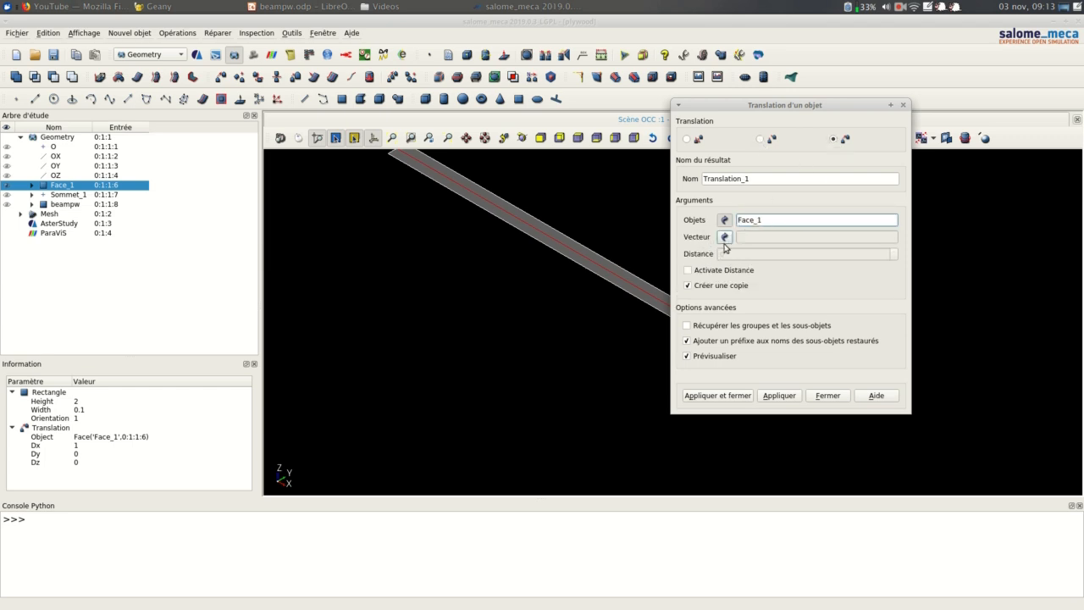
{"action": "left_click", "coordinate": [838, 403]}
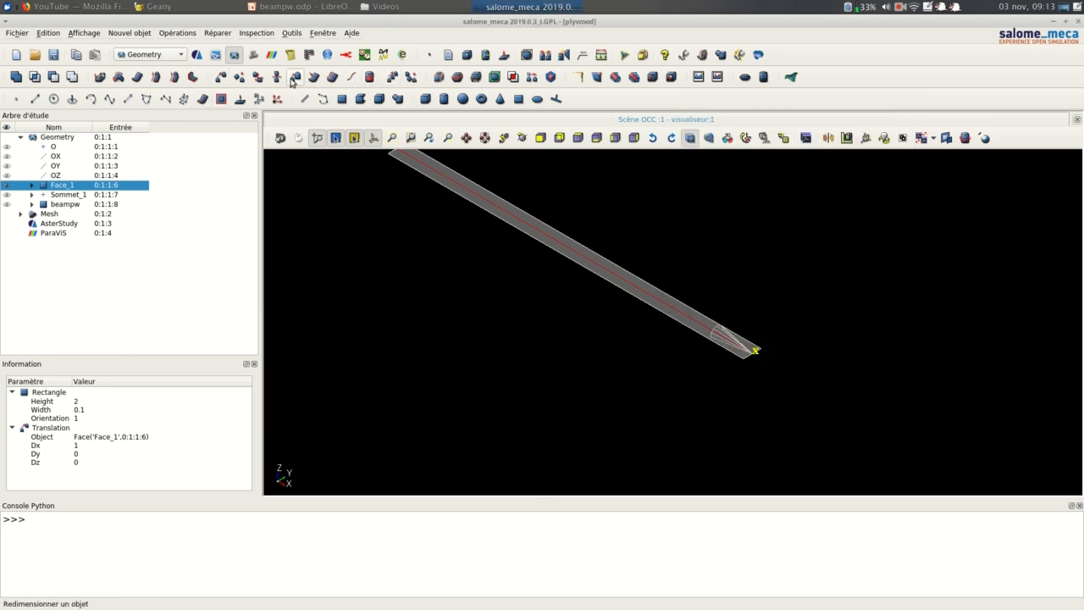
{"action": "left_click", "coordinate": [220, 78]}
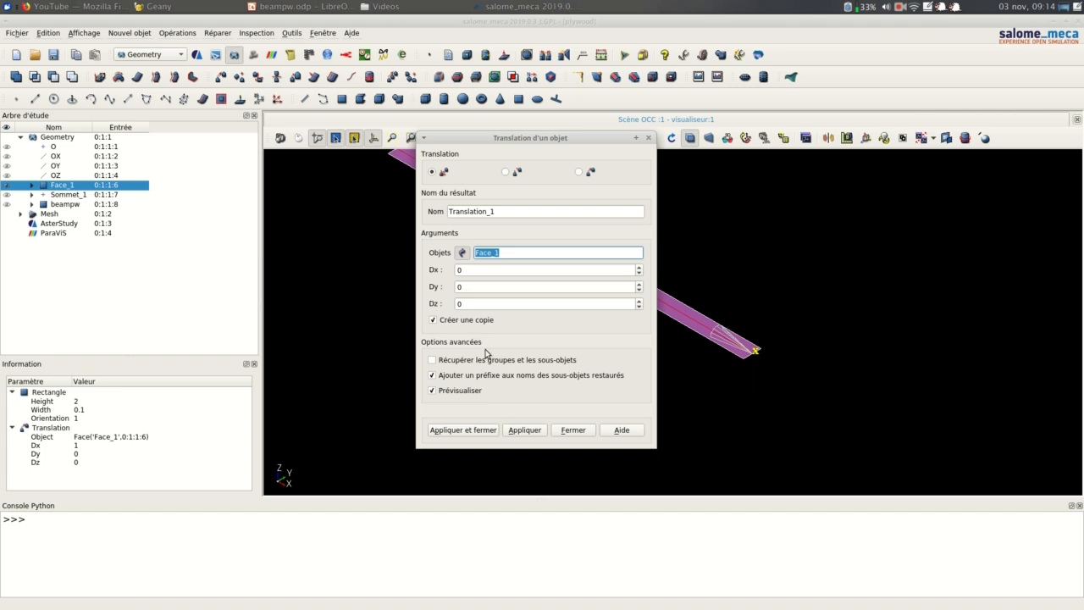
{"action": "left_click", "coordinate": [574, 430]}
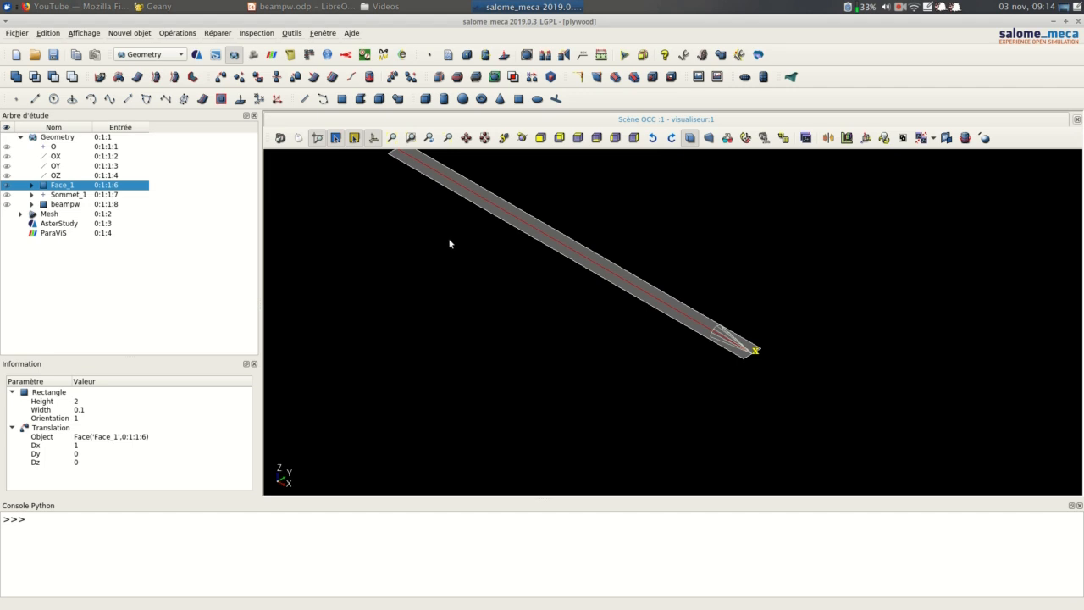
Step: Hide the axis trihedron so that only Face_1 is shown in the 3D viewer
{"action": "left_click", "coordinate": [391, 138]}
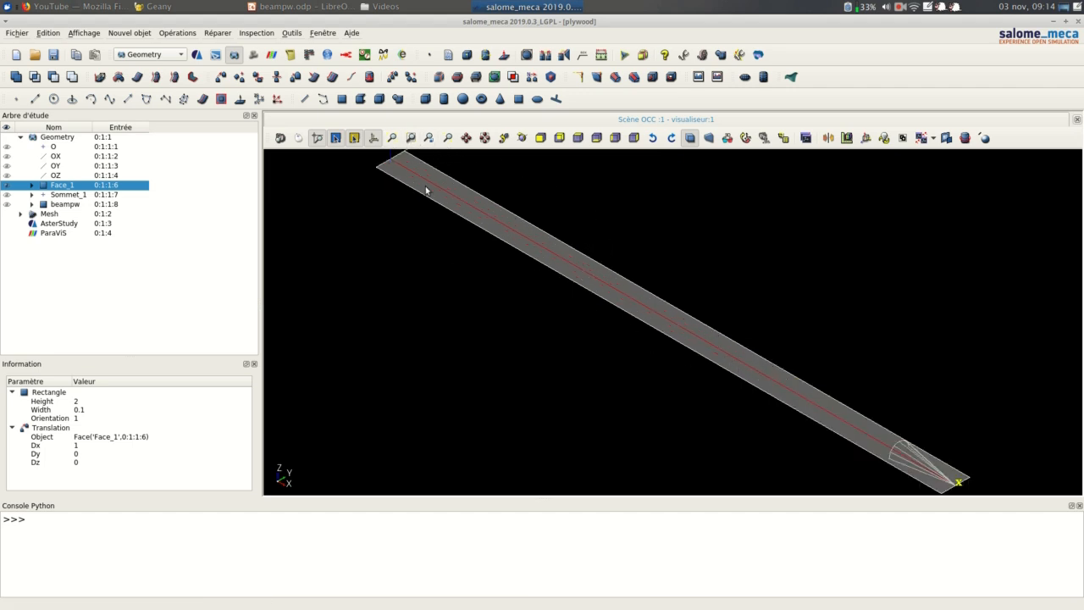
{"action": "left_click", "coordinate": [373, 138]}
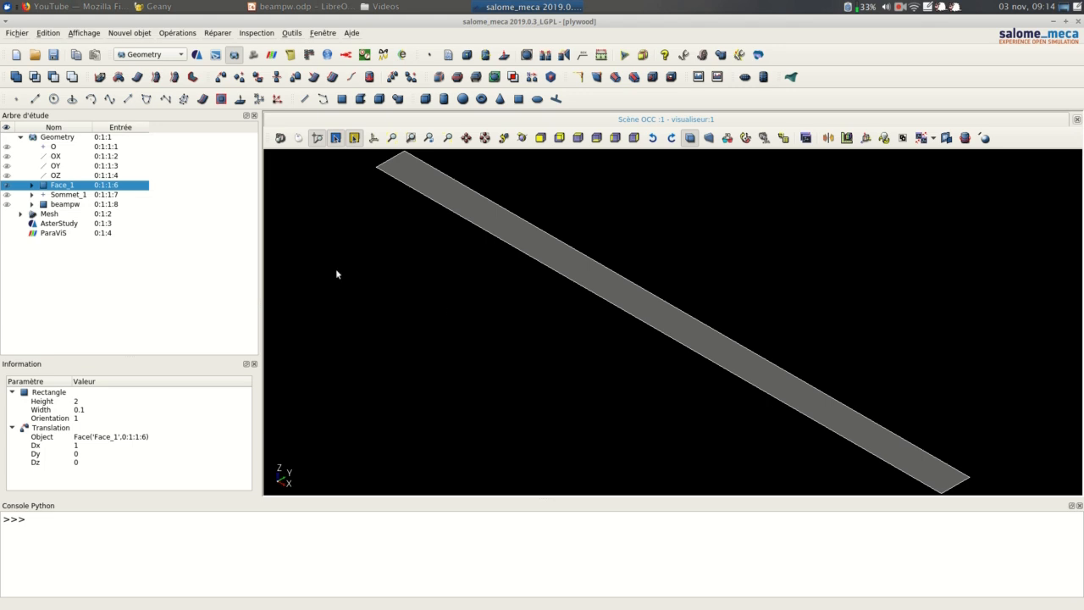
Step: Preview a point at parameter 0.5 on Face_1's short edge at the far X end, following Sommet_1's definition, without creating it
{"action": "left_click", "coordinate": [68, 195]}
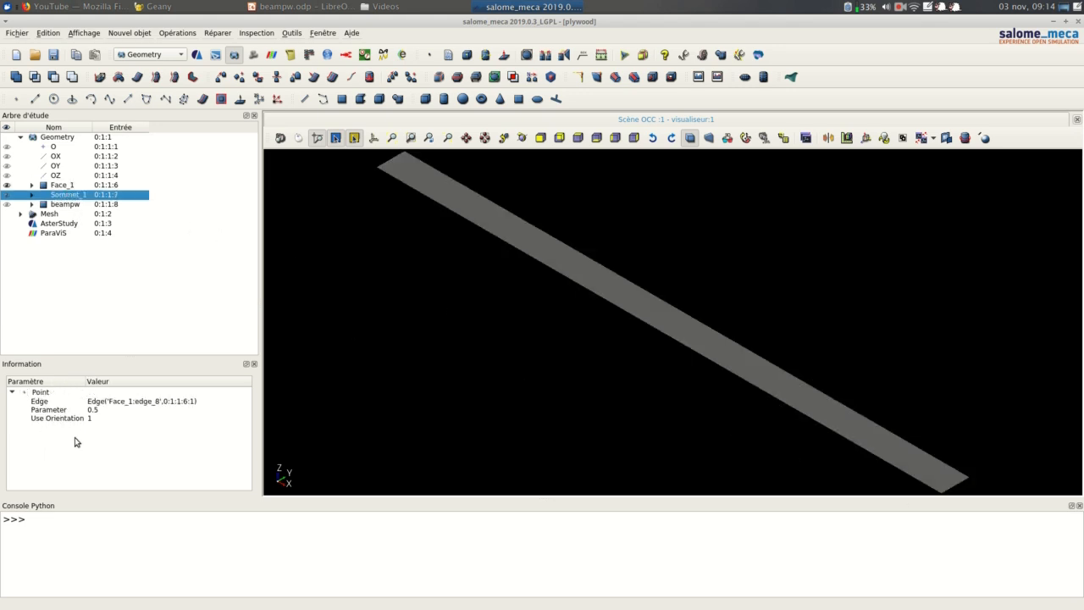
{"action": "left_click", "coordinate": [17, 100]}
{"action": "left_click_drag", "start_coordinate": [554, 189], "coordinate": [336, 221]}
{"action": "left_click", "coordinate": [308, 256]}
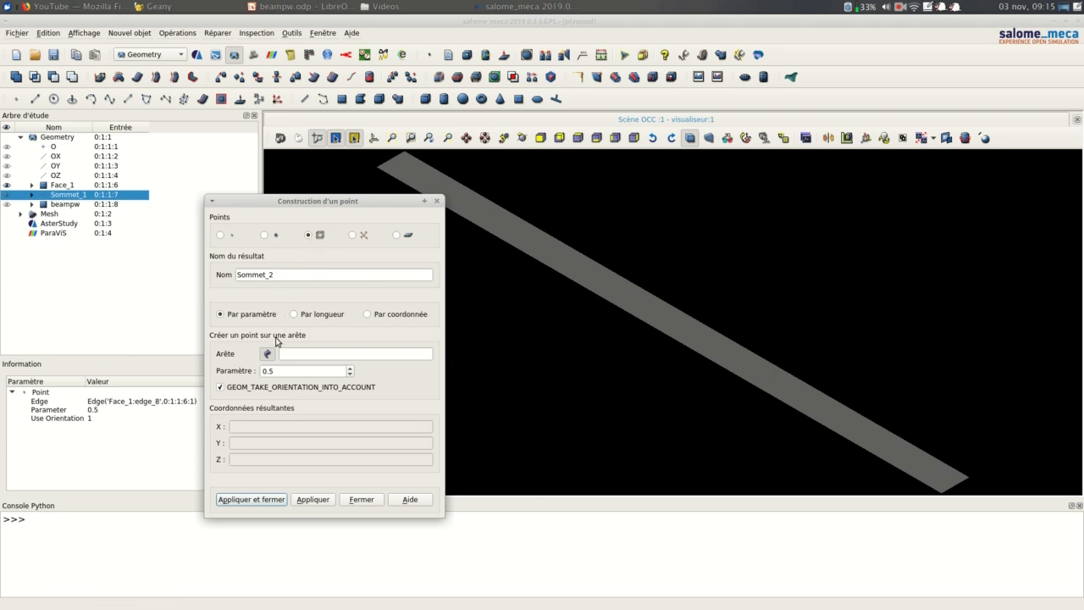
{"action": "left_click", "coordinate": [956, 489]}
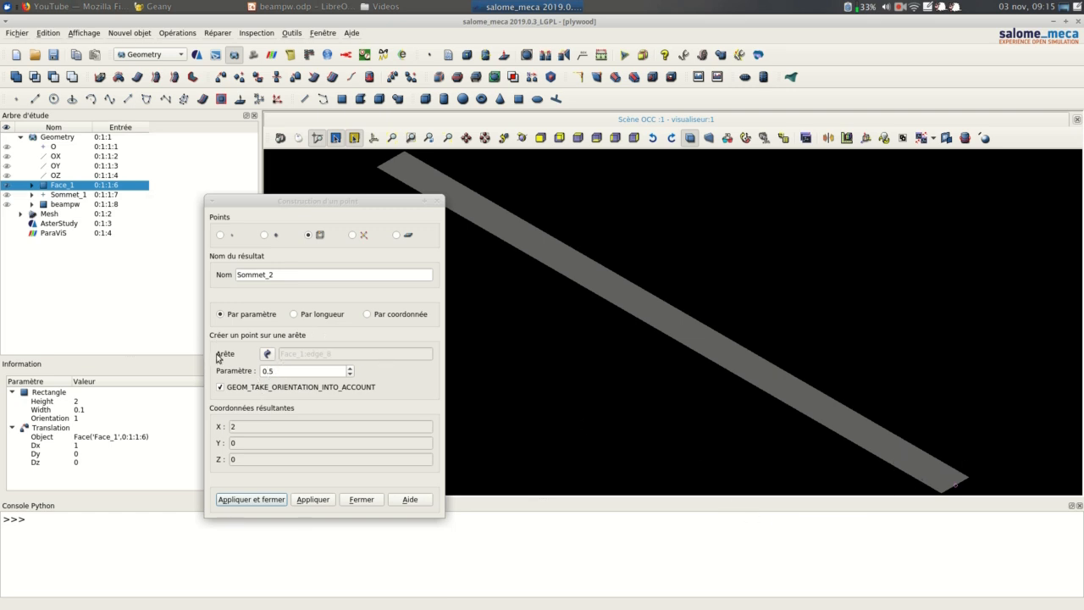
{"action": "left_click", "coordinate": [437, 200]}
{"action": "left_click", "coordinate": [711, 448]}
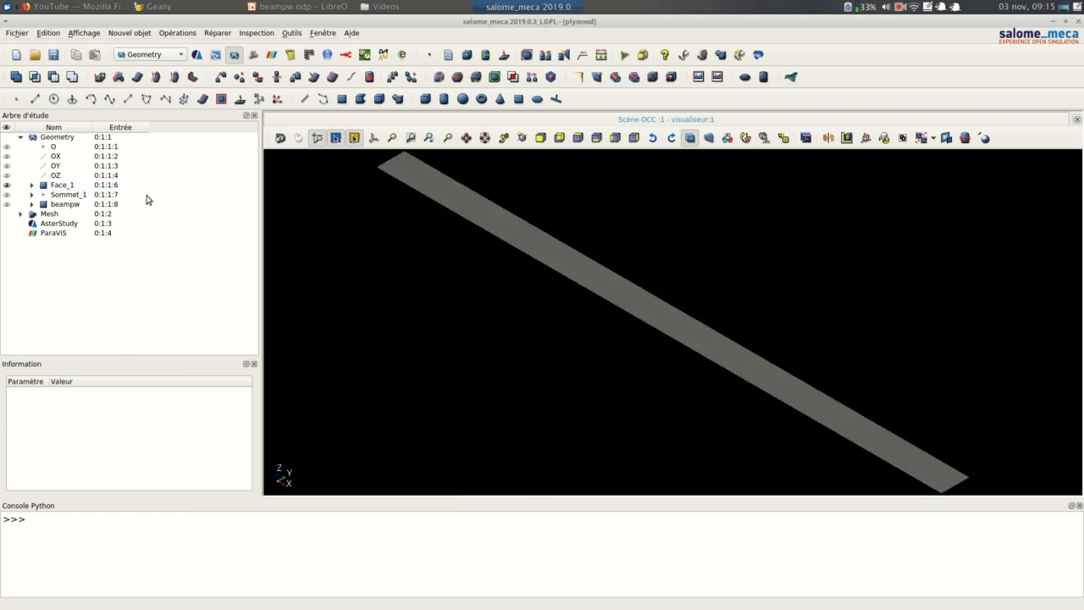
Step: Set up a partition of Face_1 with Sommet_1 as tool object and resulting type Face, and close it without applying
{"action": "left_click", "coordinate": [63, 208]}
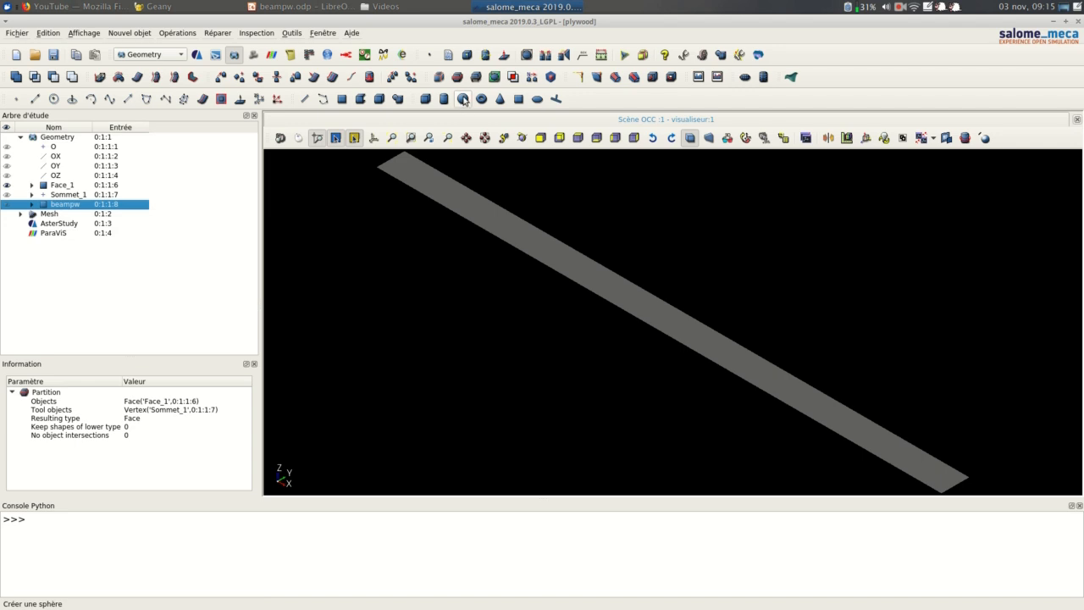
{"action": "left_click", "coordinate": [458, 77]}
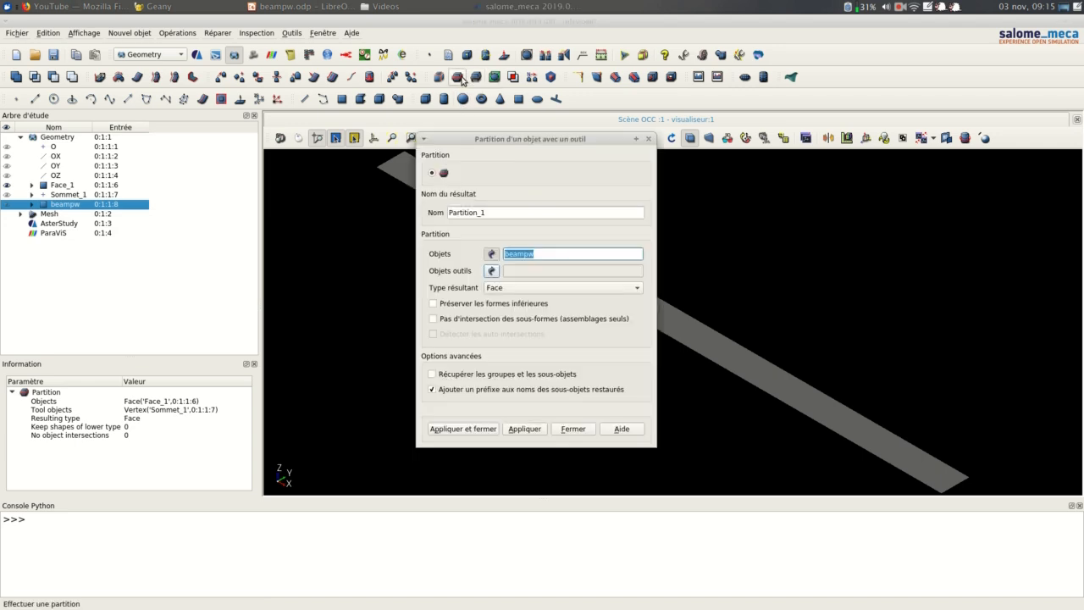
{"action": "left_click_drag", "start_coordinate": [512, 144], "coordinate": [343, 154]}
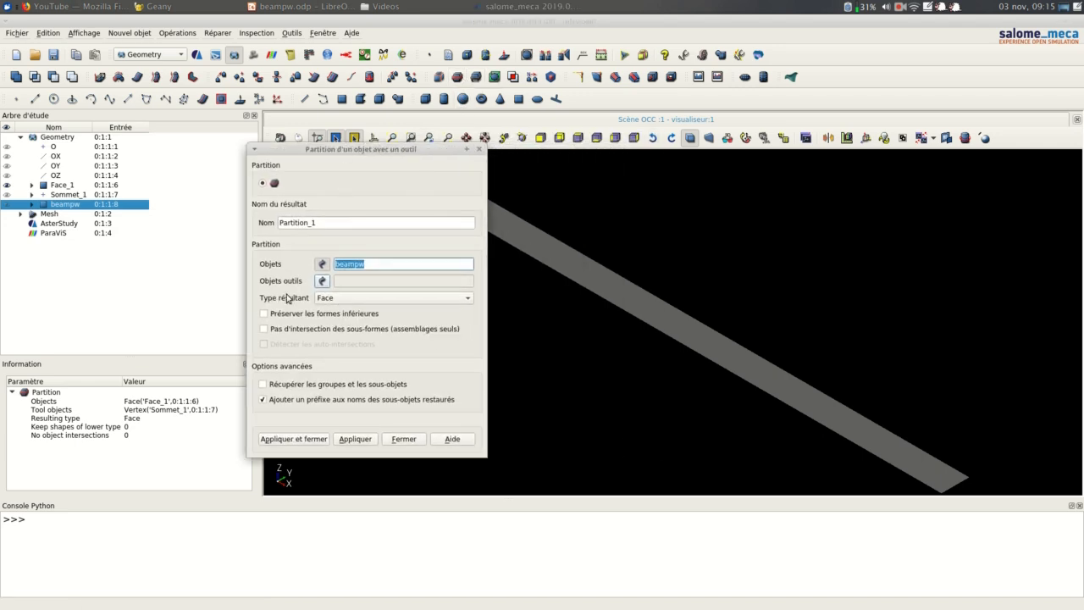
{"action": "left_click", "coordinate": [66, 188]}
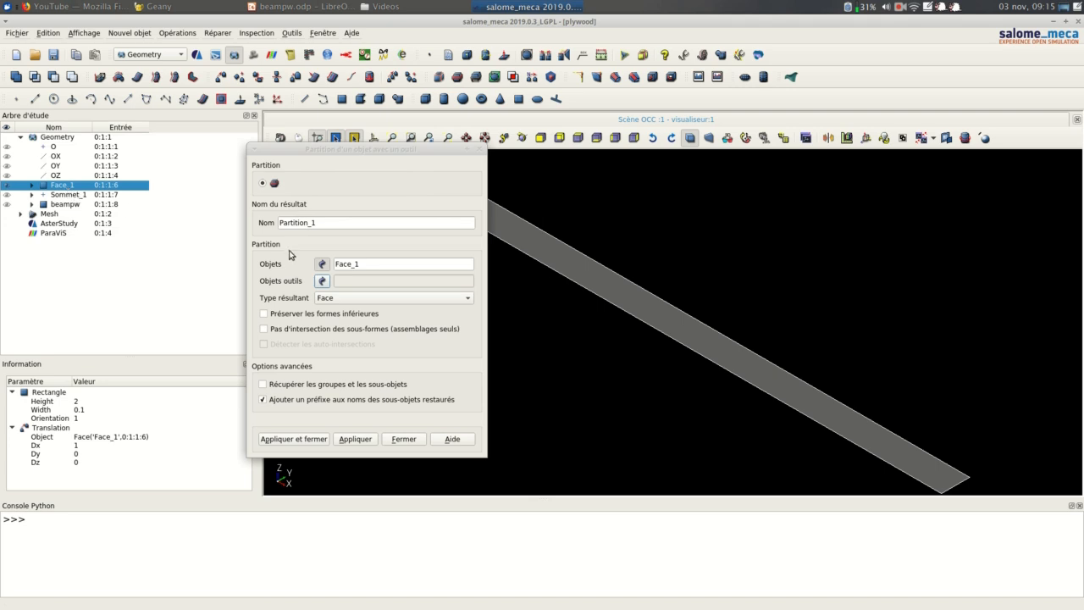
{"action": "left_click", "coordinate": [320, 281]}
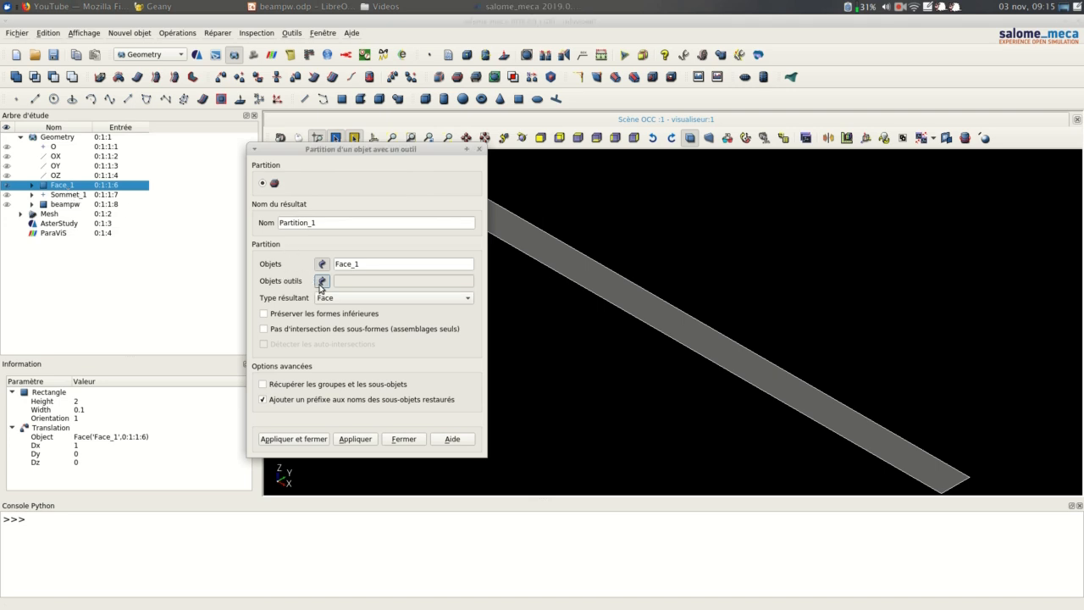
{"action": "left_click", "coordinate": [70, 194]}
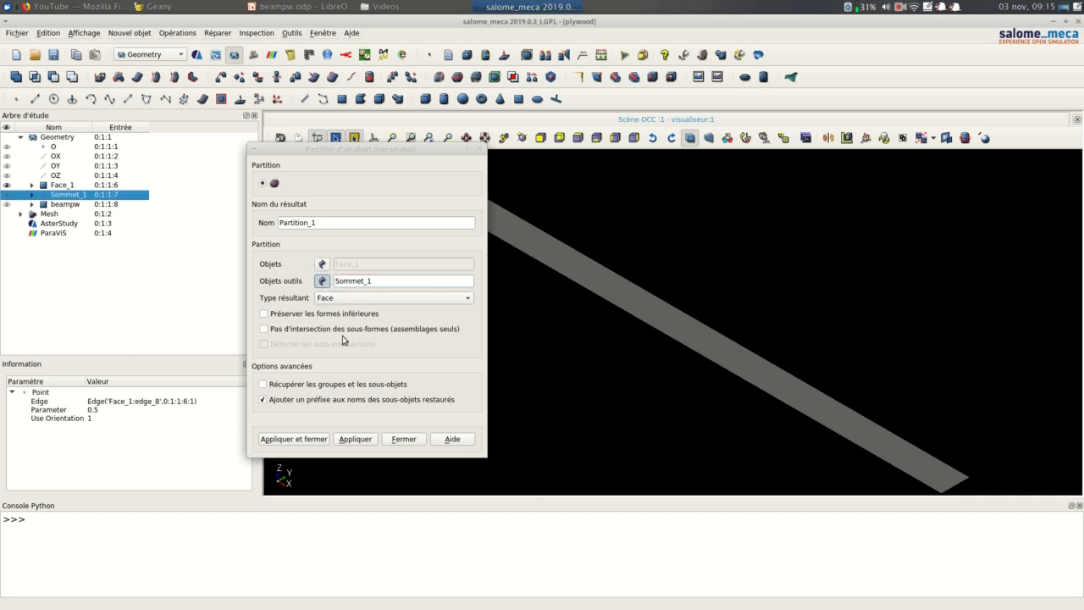
{"action": "left_click", "coordinate": [411, 440]}
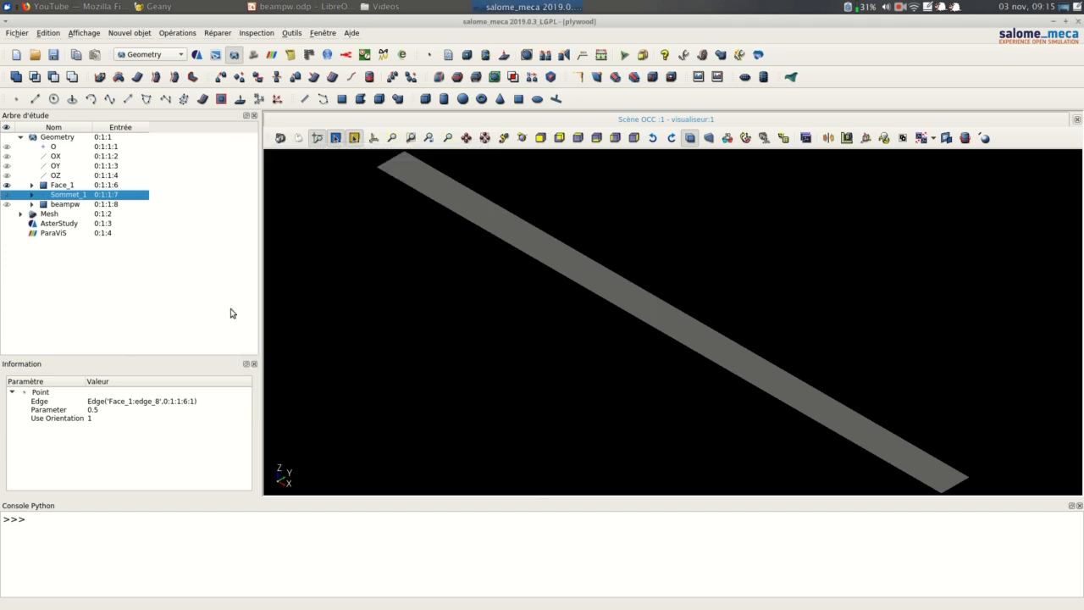
Step: Display beampw in place of Face_1 and expand its sub-objects in the study tree
{"action": "left_click", "coordinate": [6, 185]}
{"action": "left_click", "coordinate": [6, 204]}
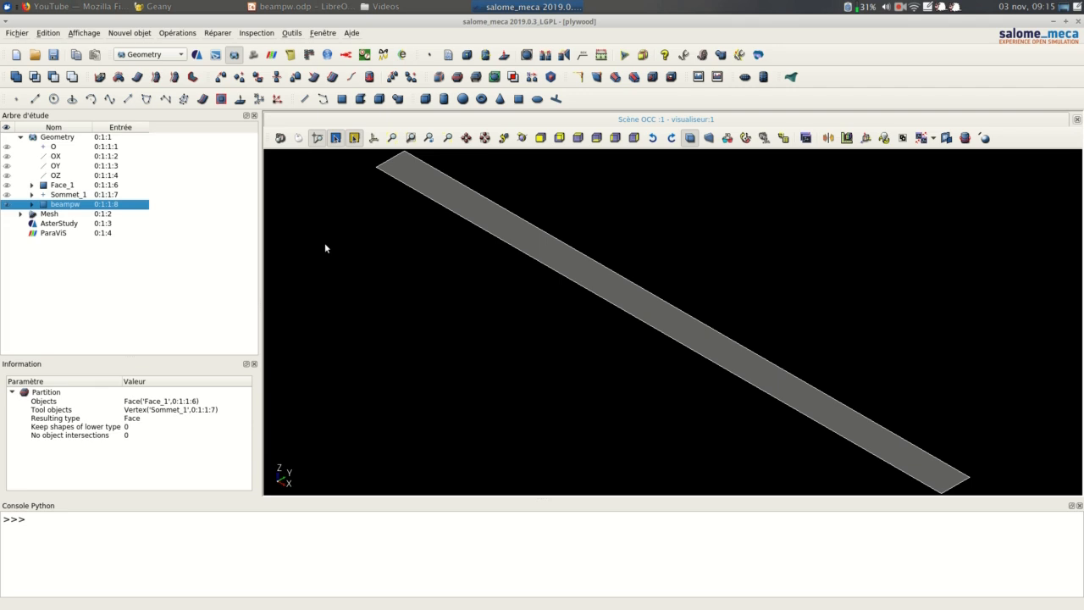
{"action": "left_click", "coordinate": [32, 204]}
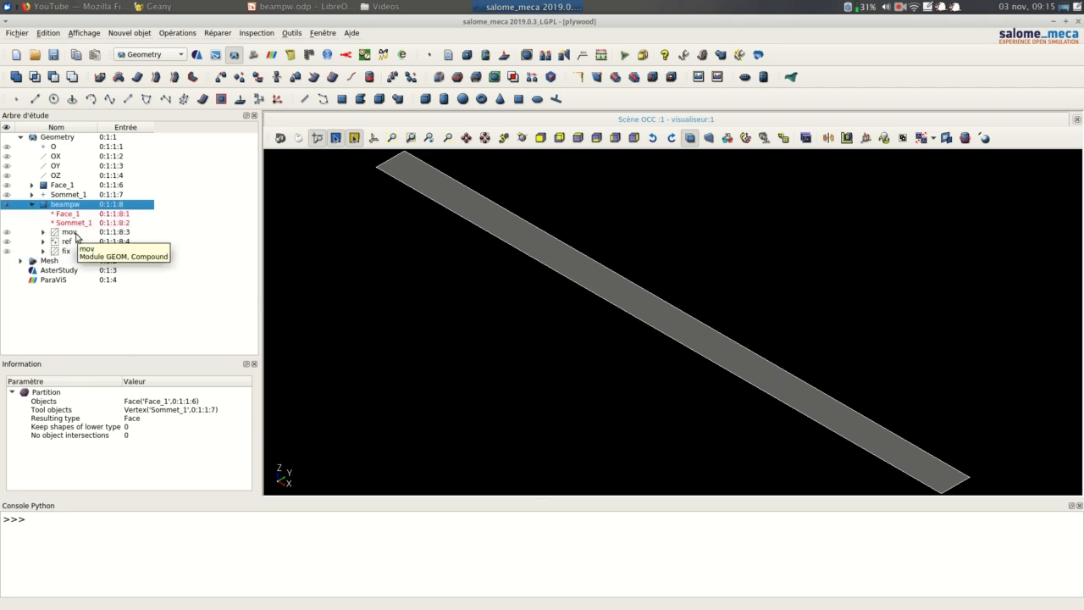
Step: Create an edge group named long on beampw from the two long edges of the beam
{"action": "right_click", "coordinate": [91, 208]}
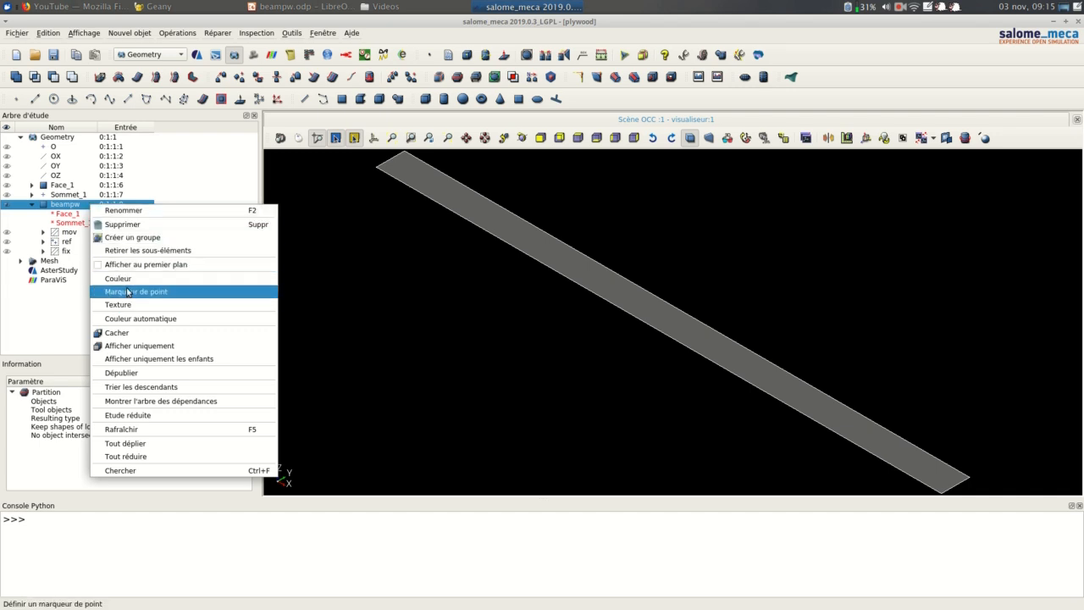
{"action": "left_click", "coordinate": [156, 239]}
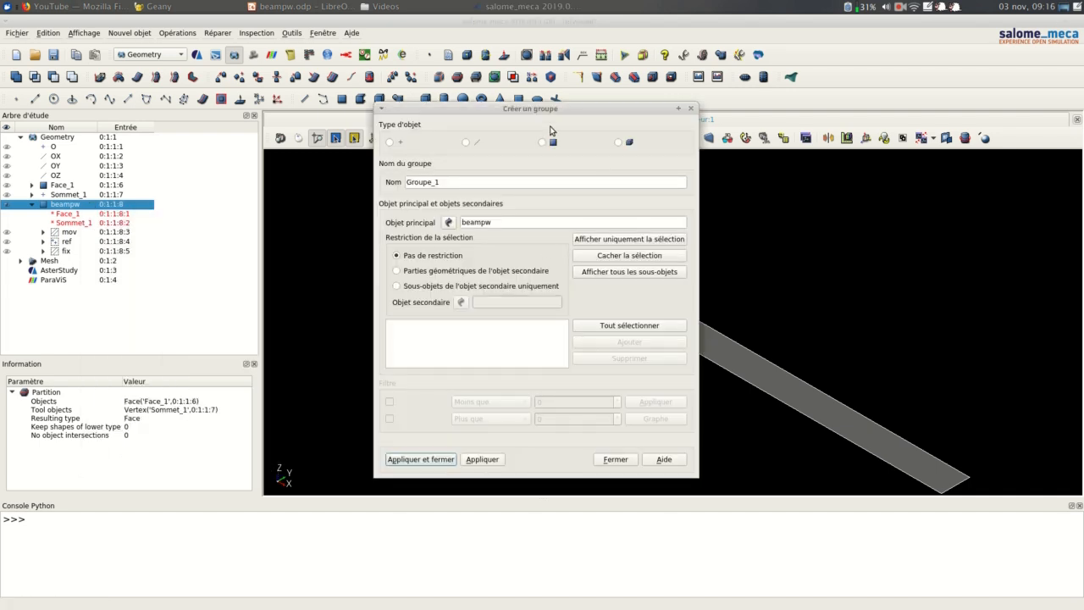
{"action": "left_click_drag", "start_coordinate": [561, 111], "coordinate": [324, 238]}
{"action": "left_click", "coordinate": [235, 268]}
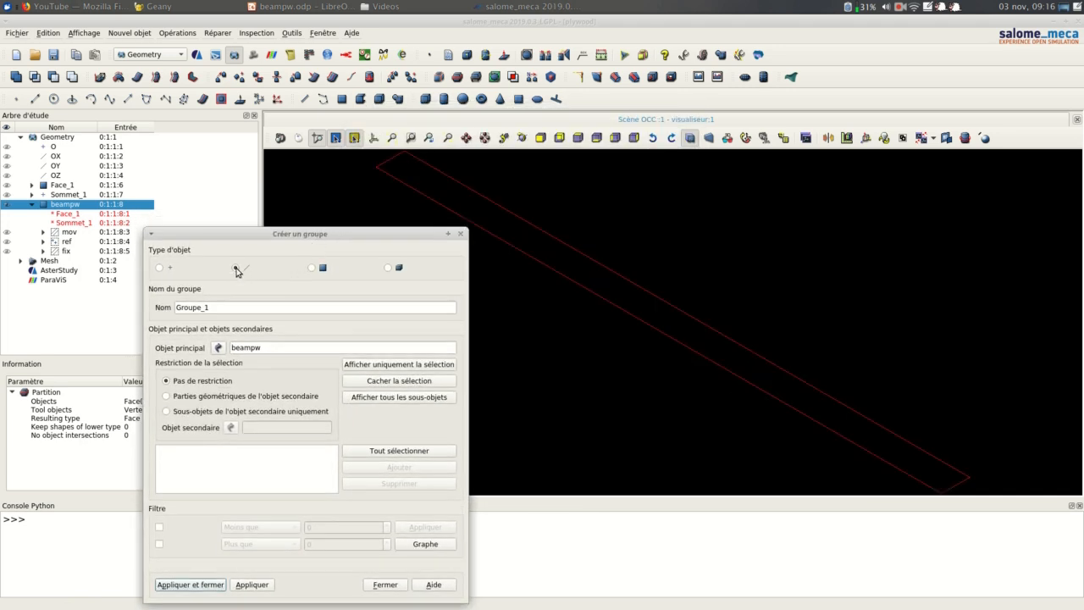
{"action": "left_click", "coordinate": [9, 252]}
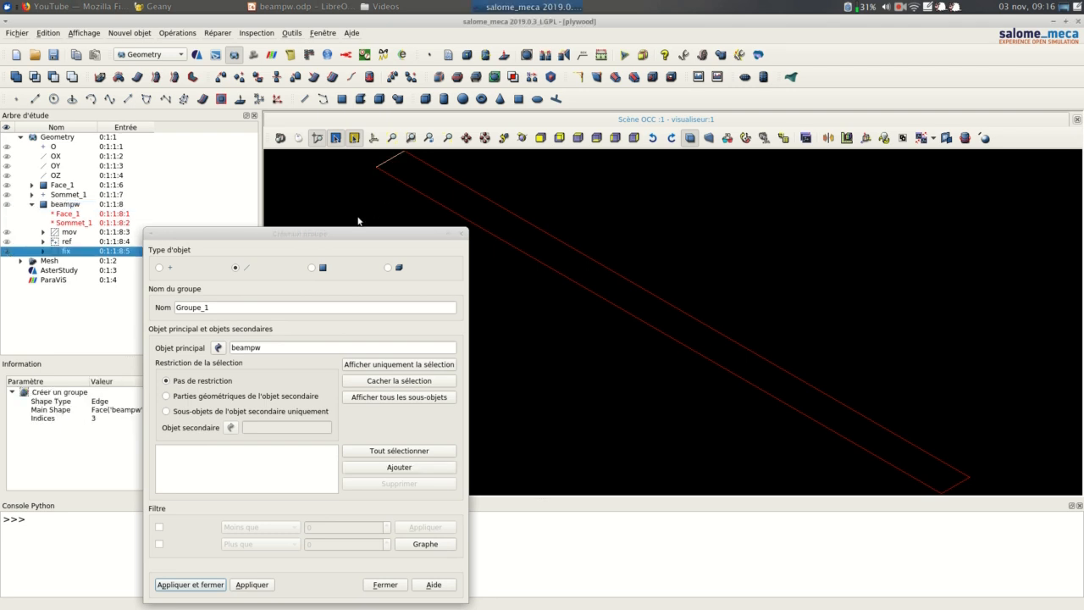
{"action": "left_click", "coordinate": [429, 189]}
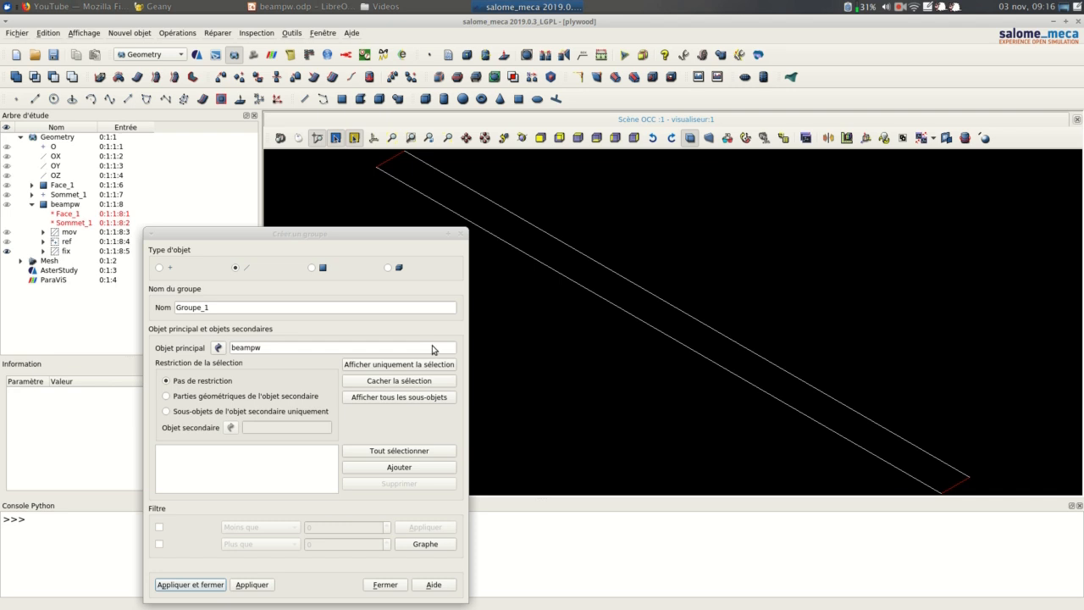
{"action": "left_click", "coordinate": [381, 468]}
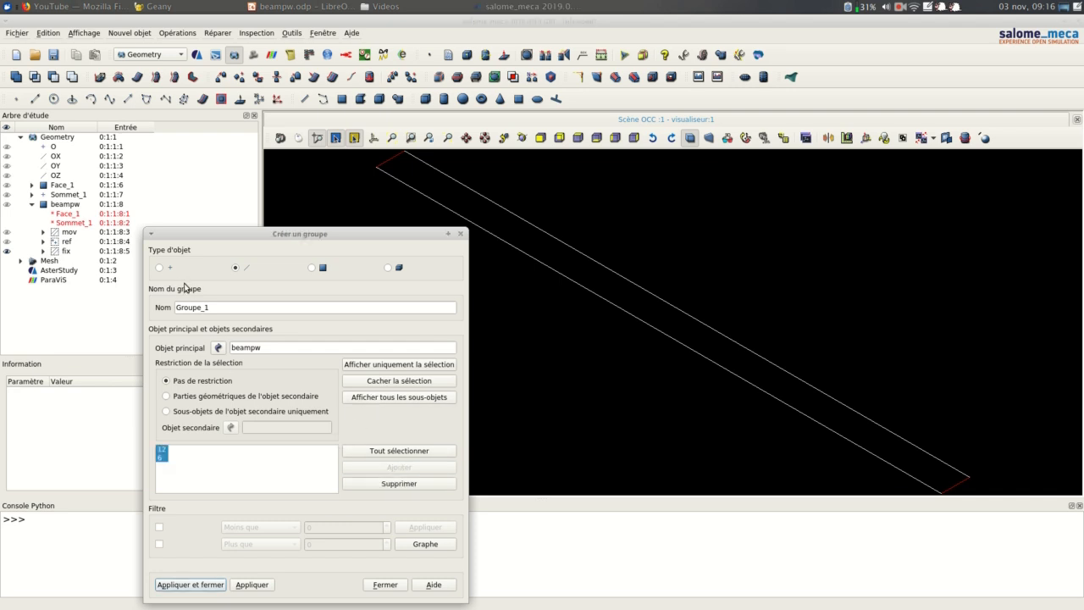
{"action": "left_click_drag", "start_coordinate": [222, 308], "coordinate": [173, 309]}
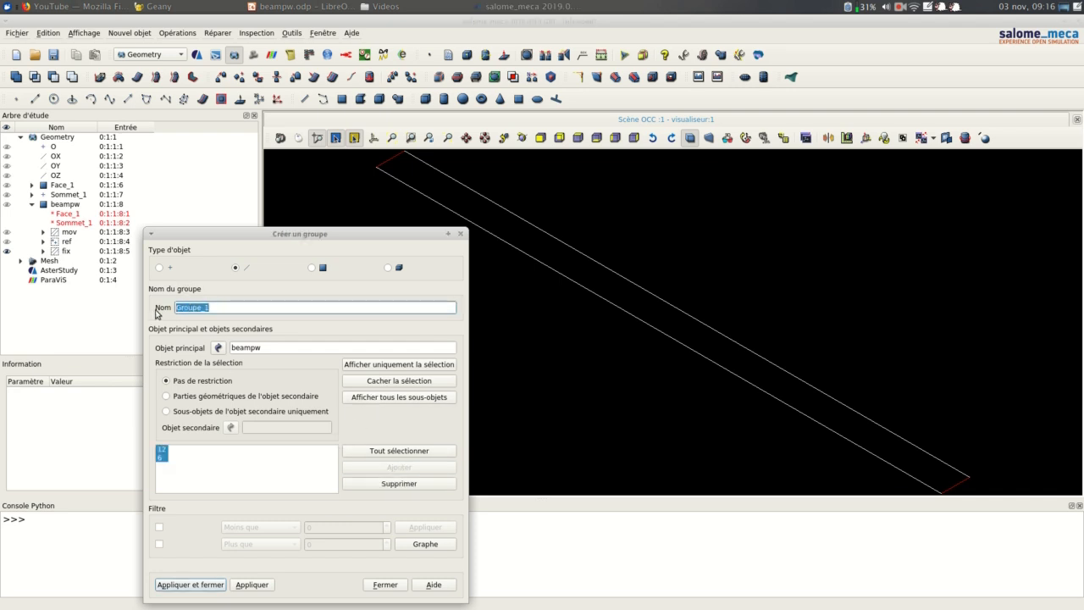
{"action": "type", "text": "long"}
{"action": "left_click", "coordinate": [196, 586]}
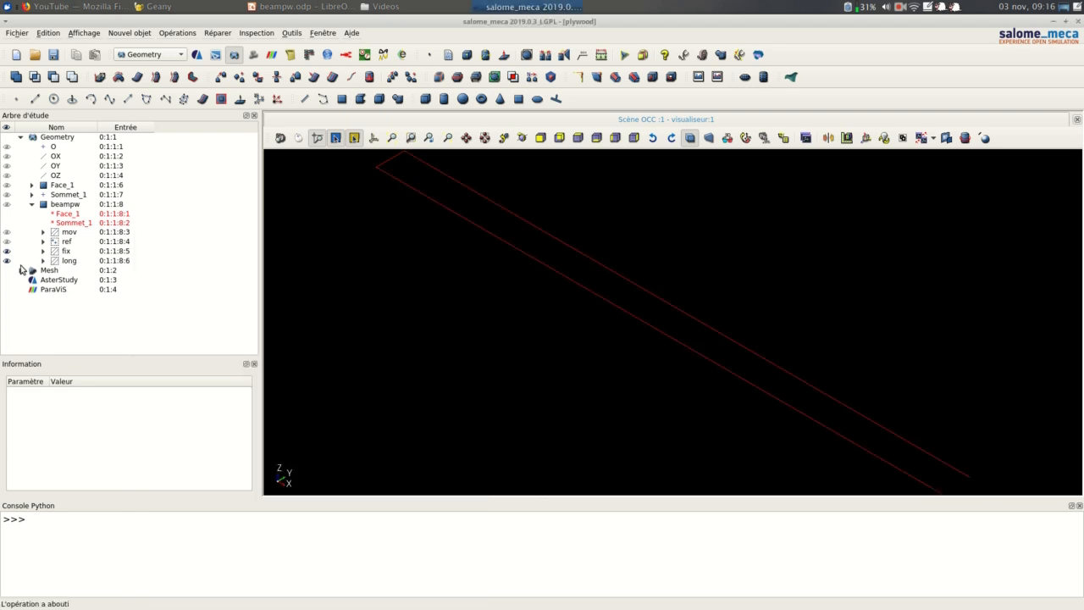
Step: Highlight the long and fix groups, and display the mov and ref groups in the 3D viewer
{"action": "left_click", "coordinate": [77, 263]}
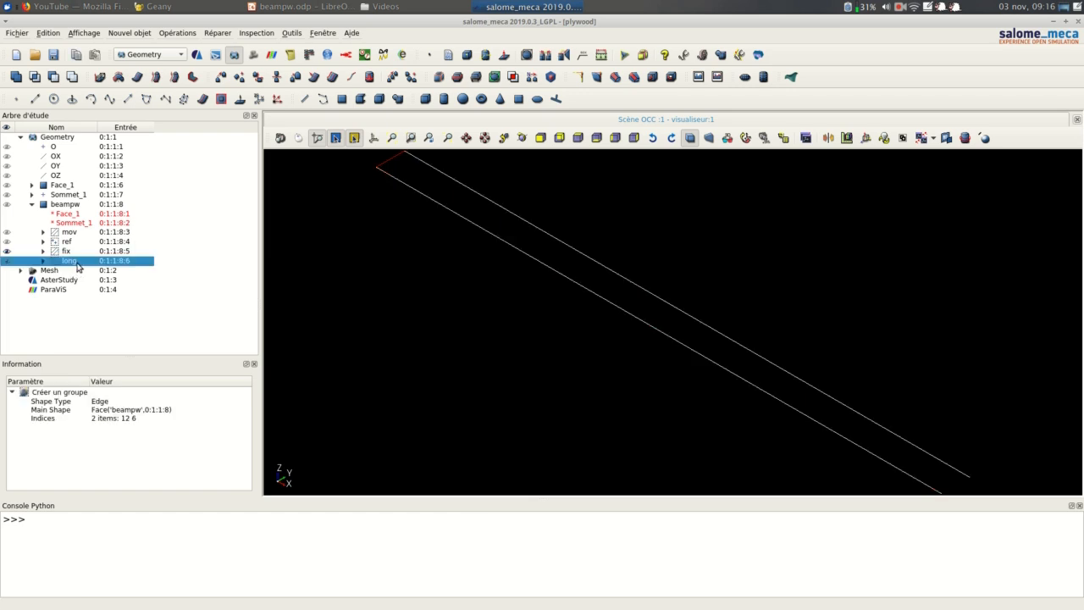
{"action": "left_click", "coordinate": [80, 252]}
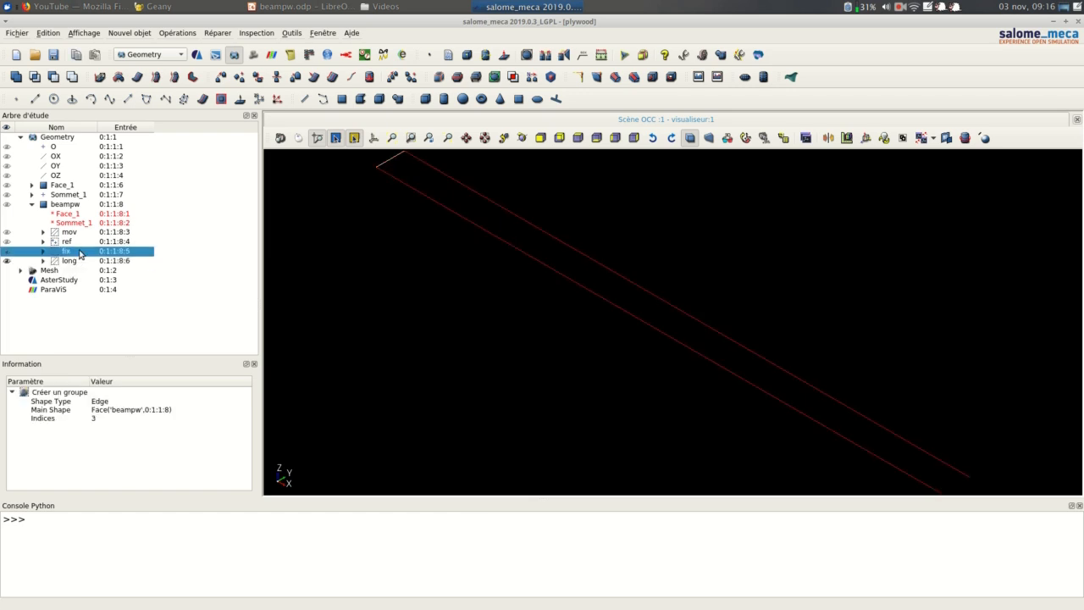
{"action": "left_click", "coordinate": [8, 235]}
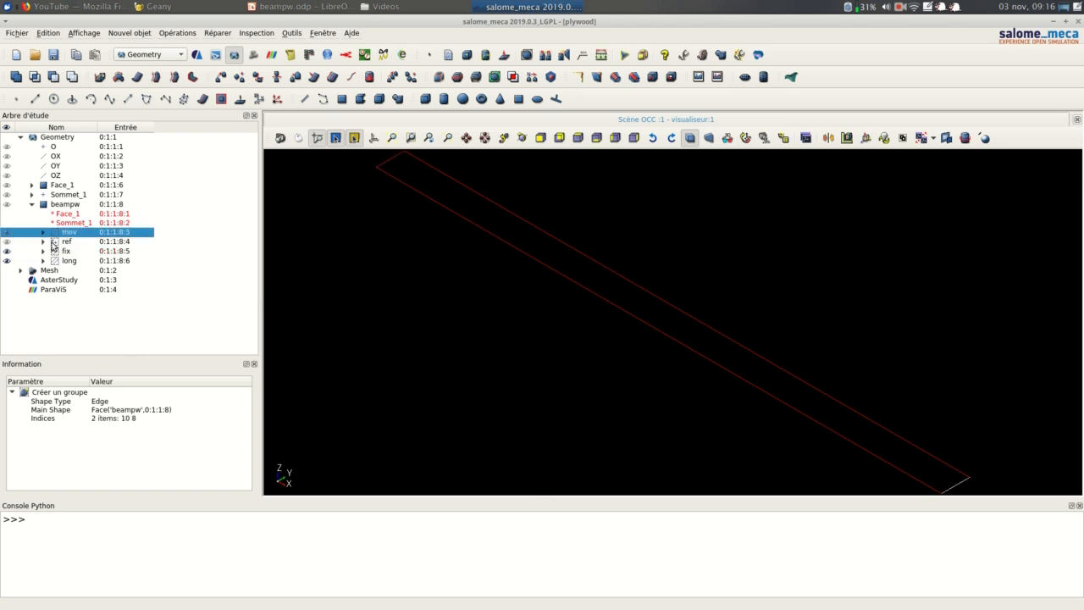
{"action": "left_click", "coordinate": [8, 244]}
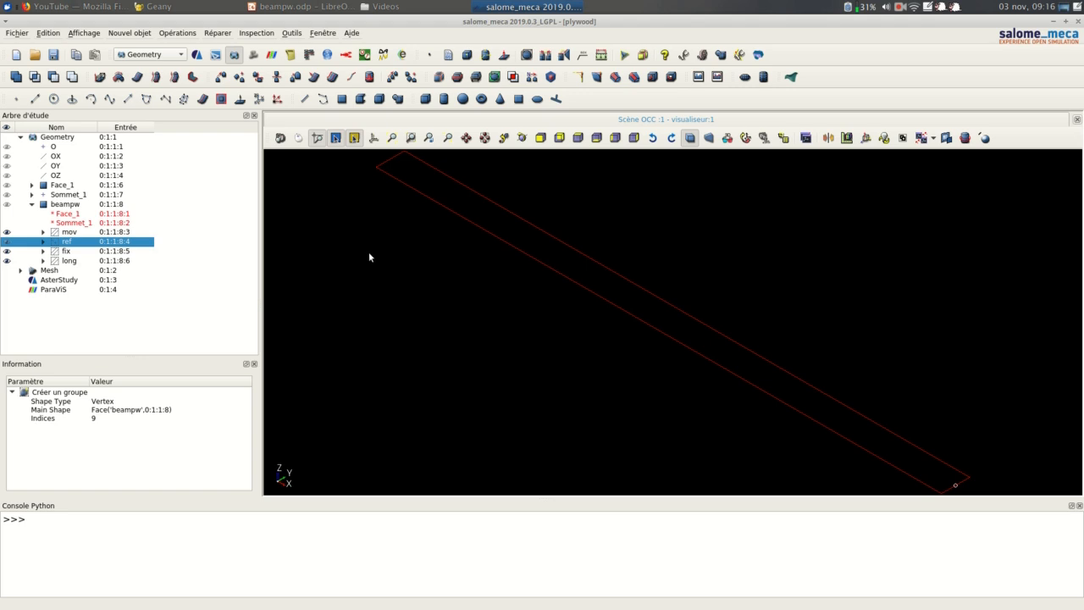
Step: Switch to the Mesh module and review the algorithm and hypothesis assigned to the beampw mesh
{"action": "left_click", "coordinate": [253, 55]}
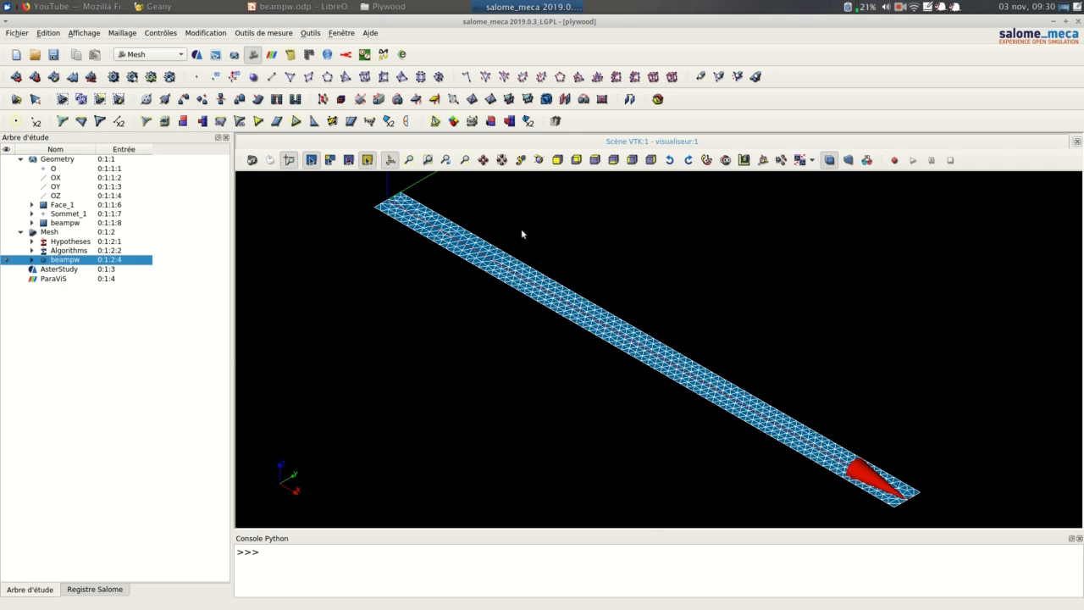
{"action": "left_click", "coordinate": [32, 259]}
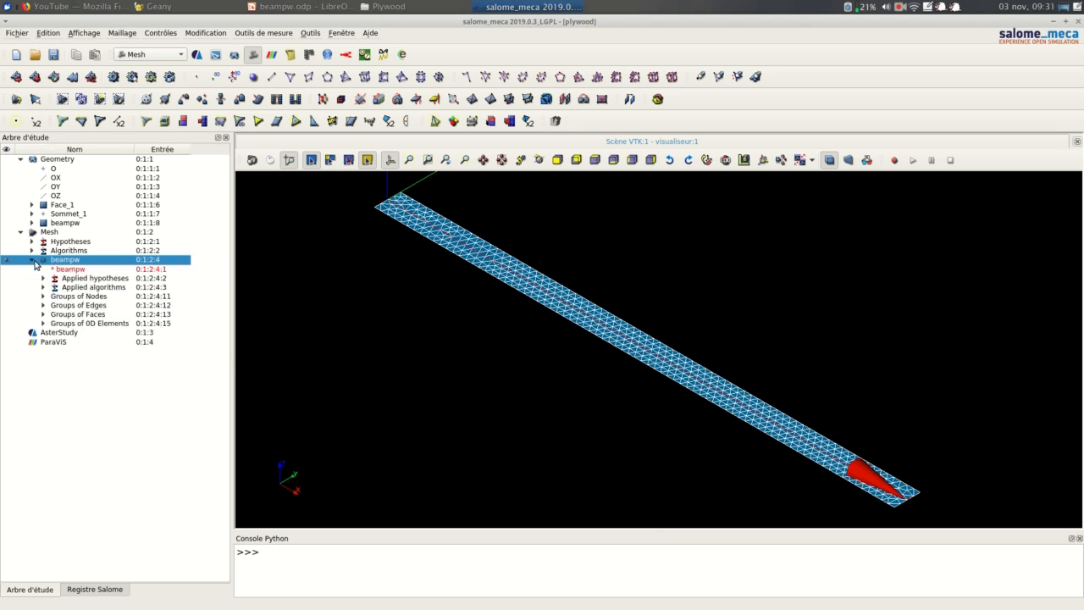
{"action": "right_click", "coordinate": [76, 265]}
{"action": "left_click", "coordinate": [103, 300]}
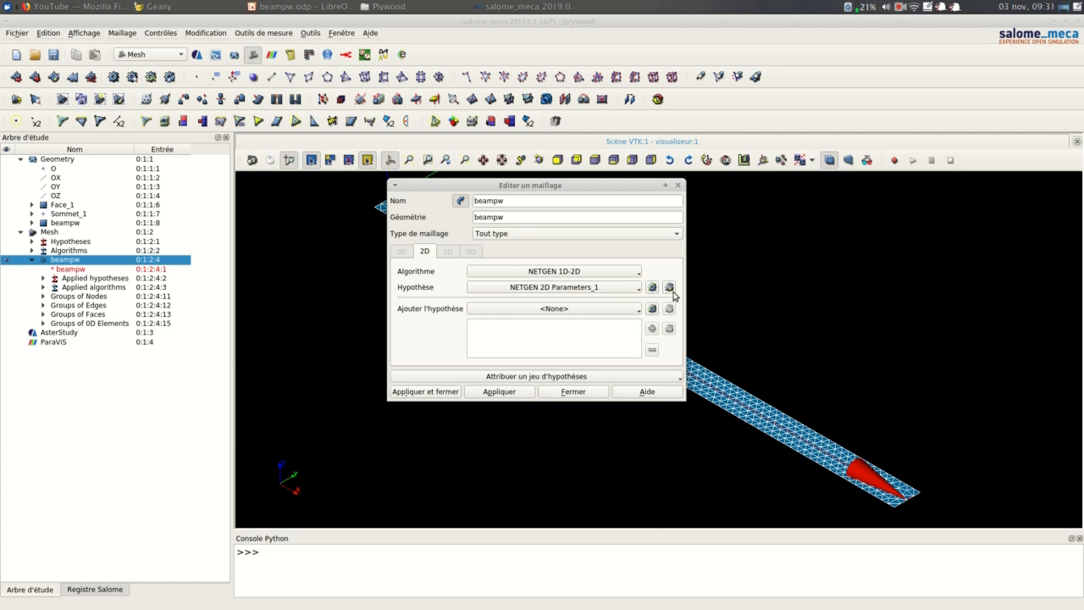
{"action": "left_click", "coordinate": [678, 186]}
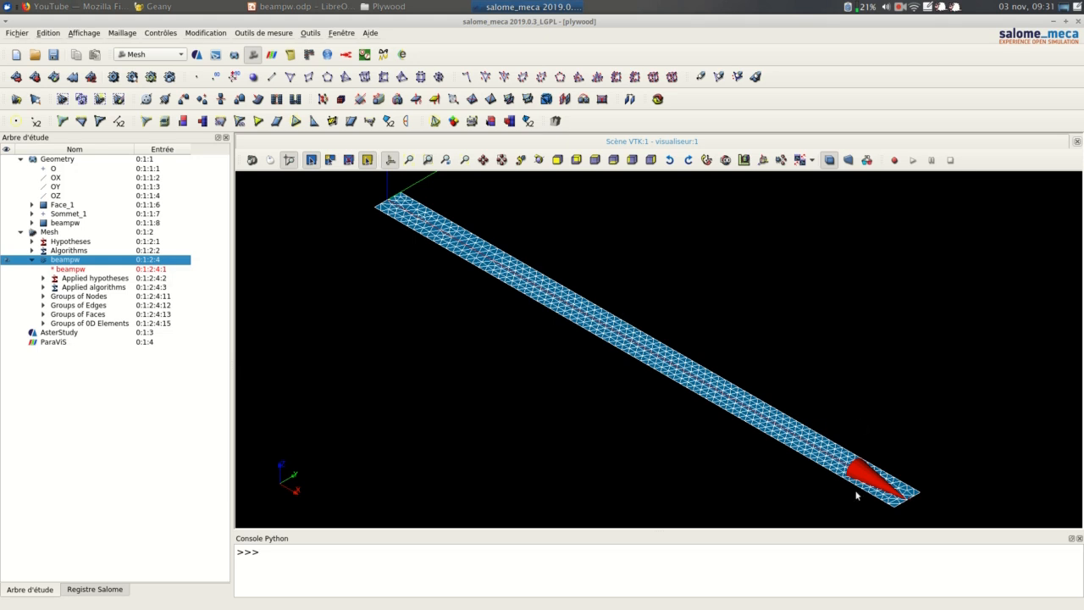
Step: Edit the beampw mesh to use Quadrangle: Mapping as its 2D algorithm
{"action": "right_click", "coordinate": [81, 262]}
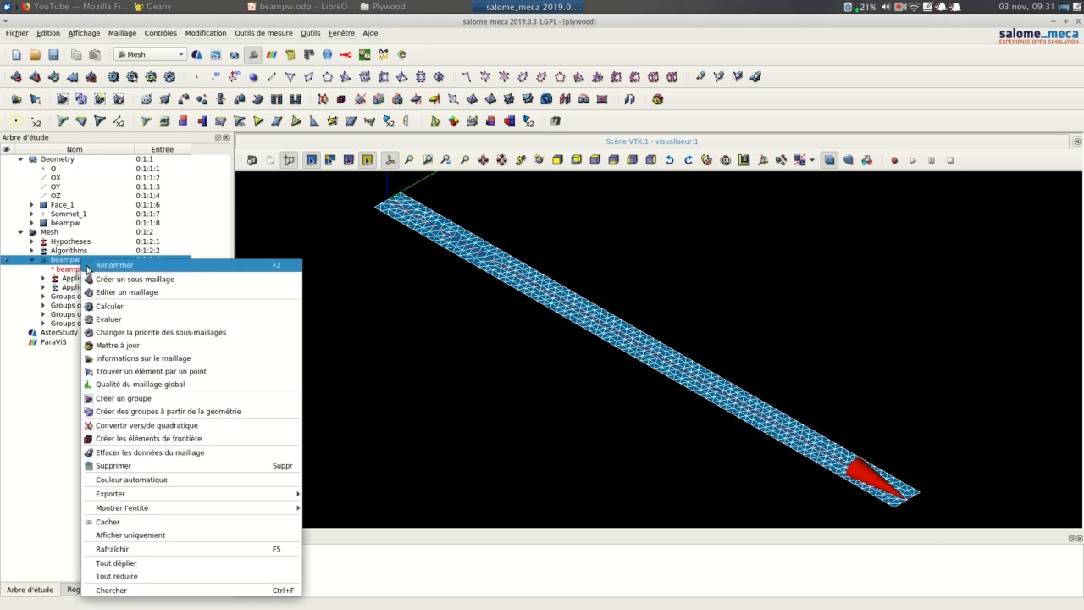
{"action": "left_click", "coordinate": [124, 293]}
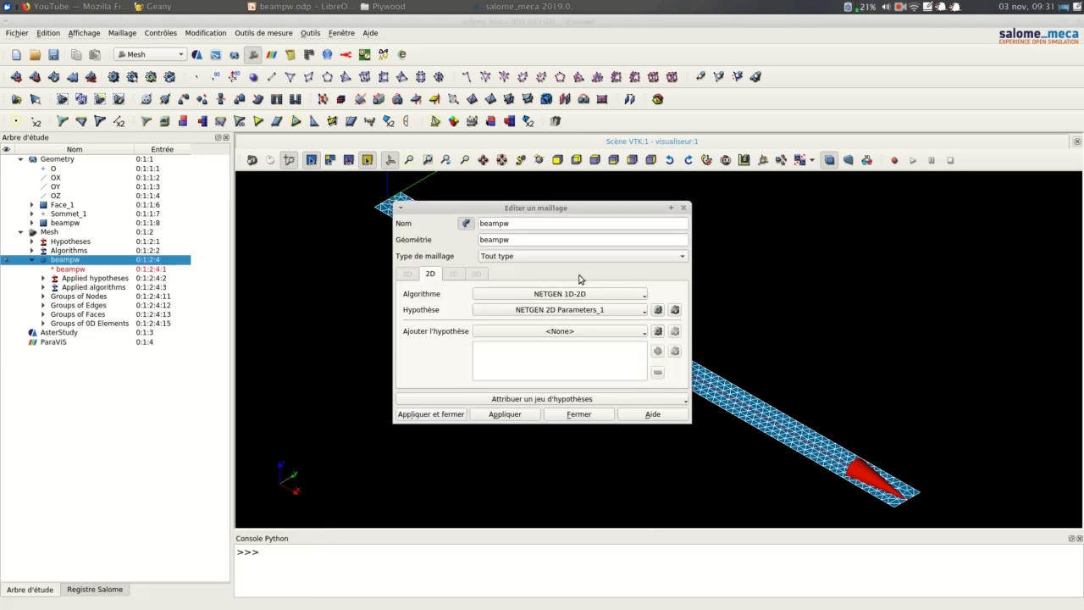
{"action": "left_click", "coordinate": [568, 293]}
{"action": "left_click", "coordinate": [540, 338]}
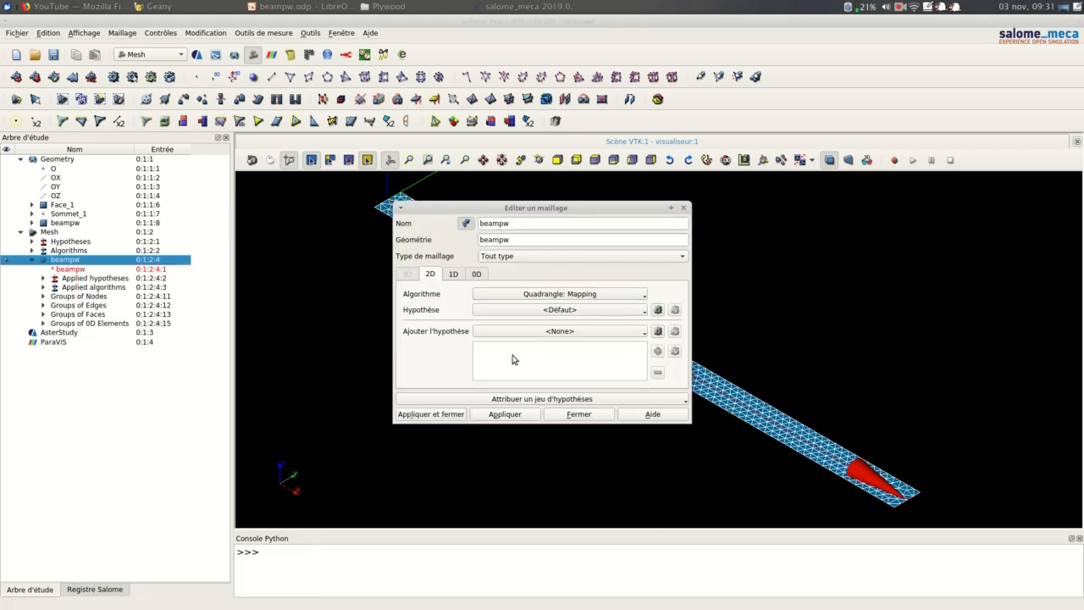
Step: Add a quadrangle parameters hypothesis with Standard transition to the beampw mesh's 2D algorithm
{"action": "left_click", "coordinate": [554, 398]}
{"action": "left_click", "coordinate": [588, 318]}
{"action": "left_click", "coordinate": [584, 310]}
{"action": "left_click", "coordinate": [542, 326]}
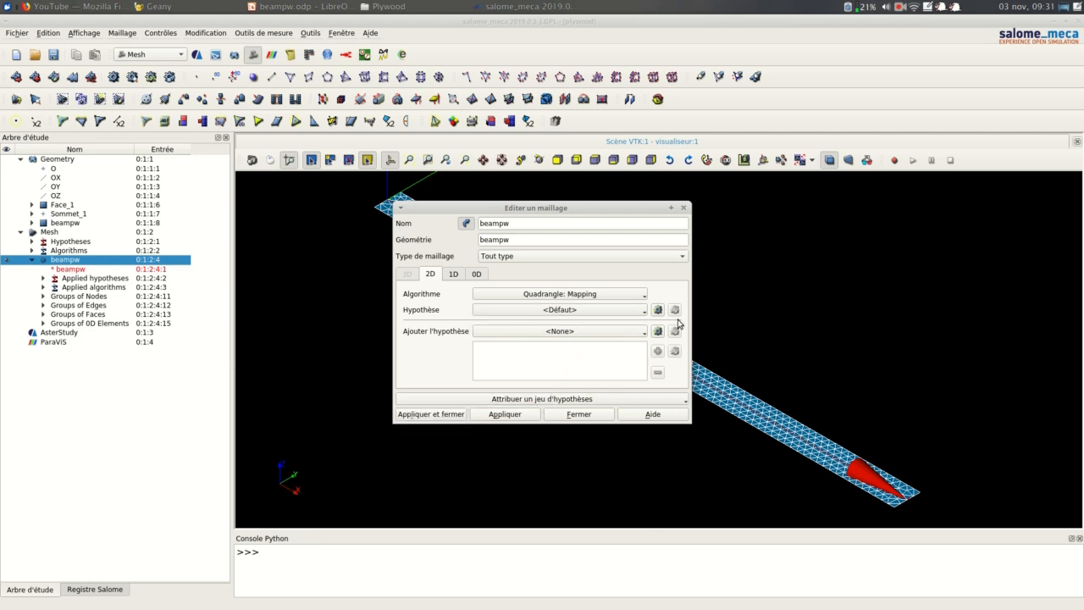
{"action": "left_click", "coordinate": [658, 310]}
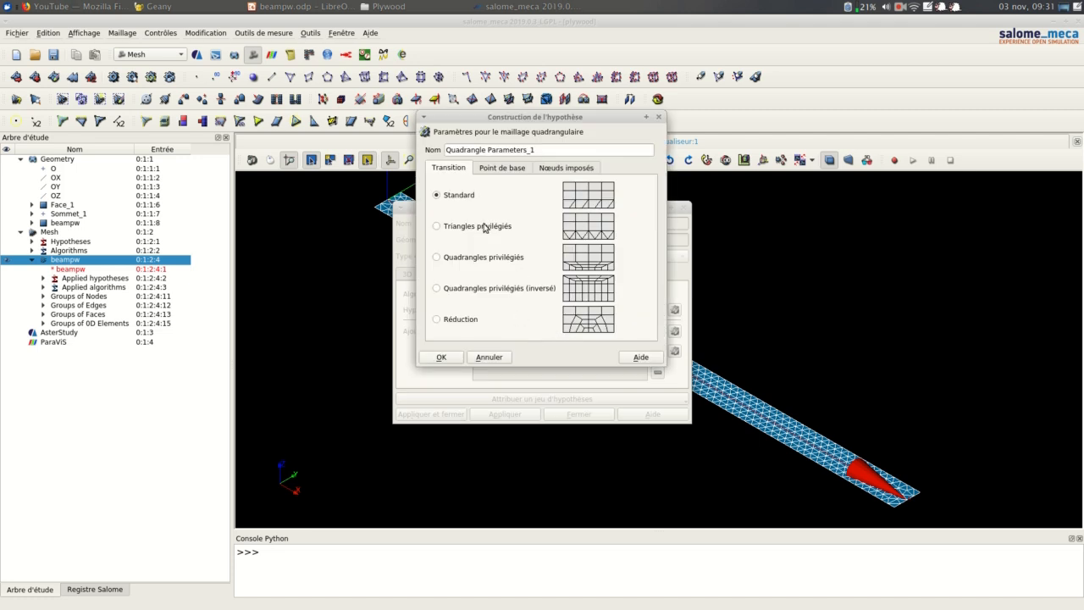
{"action": "left_click", "coordinate": [449, 359]}
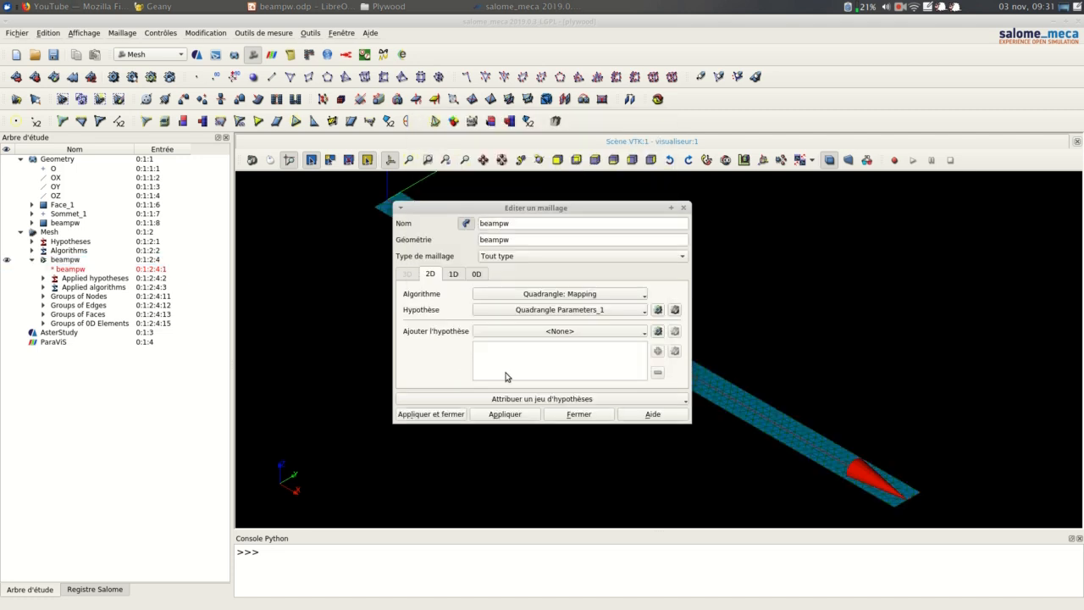
Step: Assign a hypothesis set with 15 equidistant segments to the beampw mesh and recompute it
{"action": "left_click", "coordinate": [502, 398]}
{"action": "left_click", "coordinate": [502, 421]}
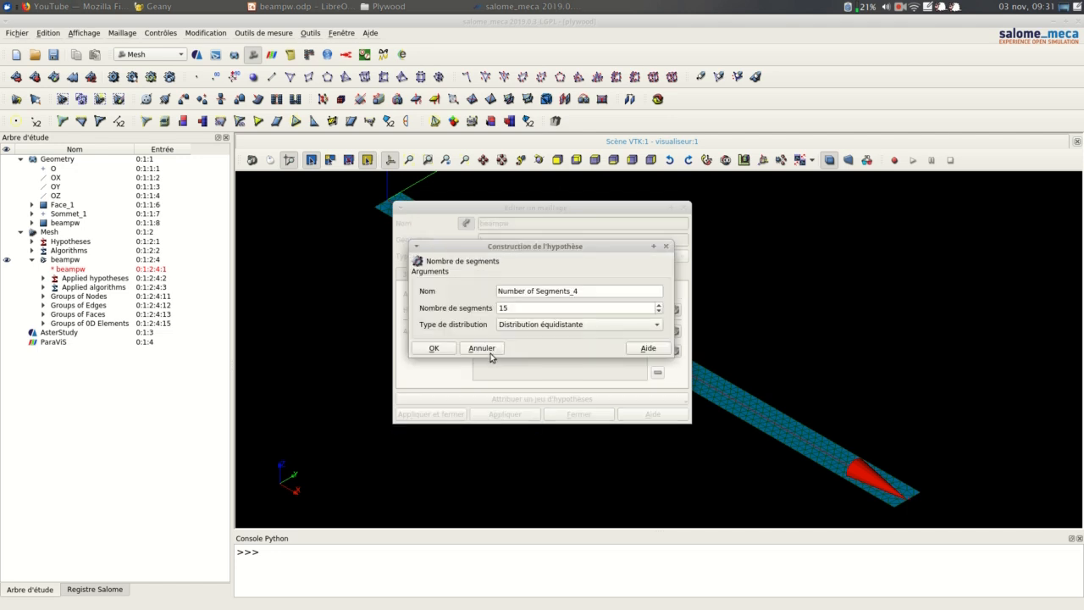
{"action": "left_click", "coordinate": [434, 348]}
{"action": "left_click", "coordinate": [432, 414]}
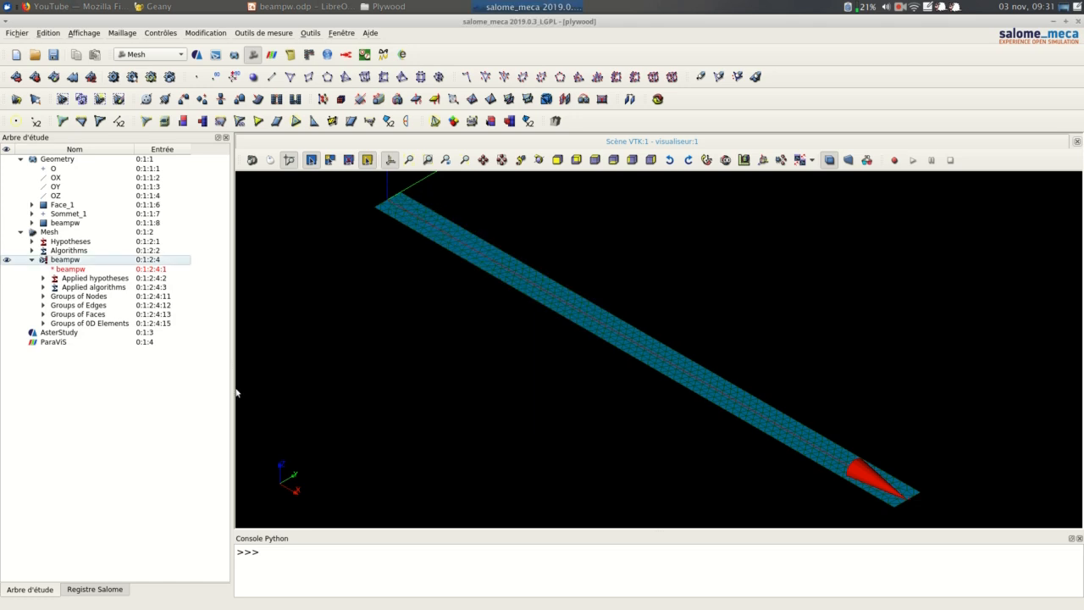
{"action": "right_click", "coordinate": [67, 261]}
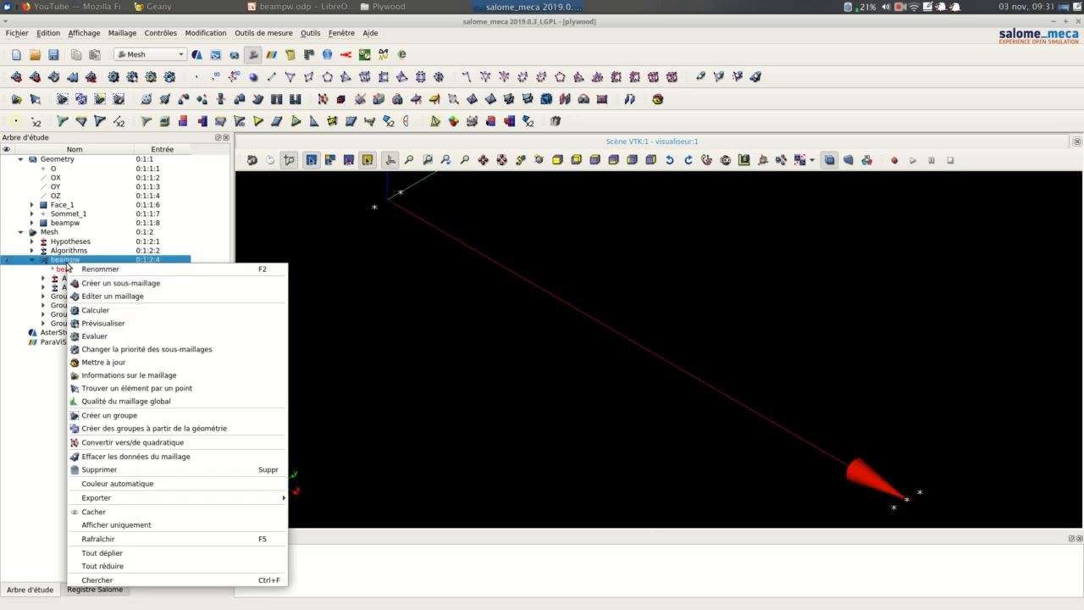
{"action": "left_click", "coordinate": [106, 312]}
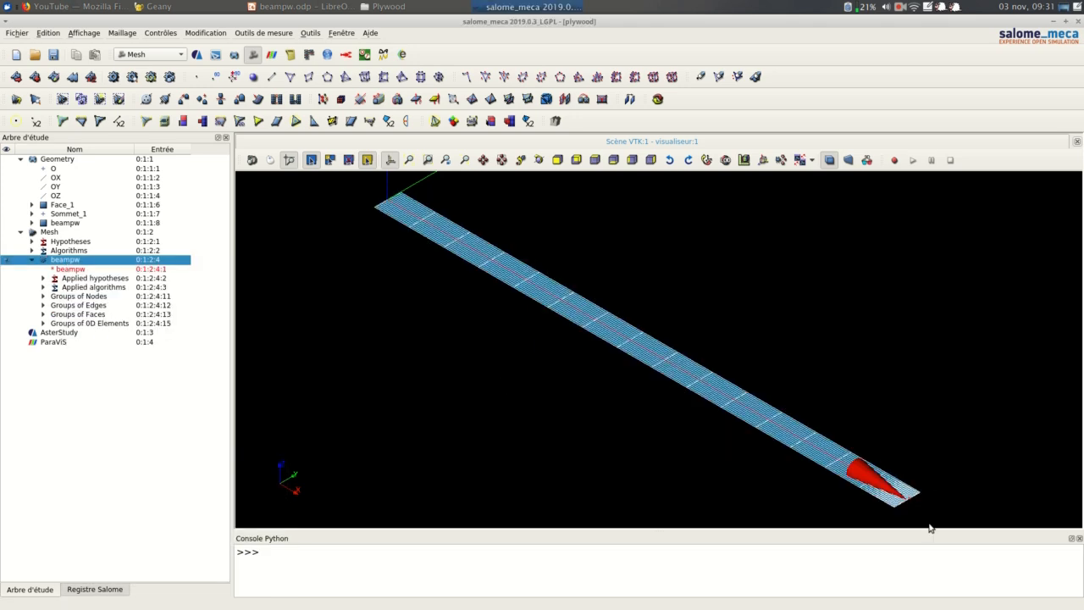
Step: Examine how the beampw quadrangle mesh is divided along the beam's length and across its loaded end near Sommet_1
{"action": "scroll", "coordinate": [900, 502], "scroll_direction": "up", "scroll_amount": 6}
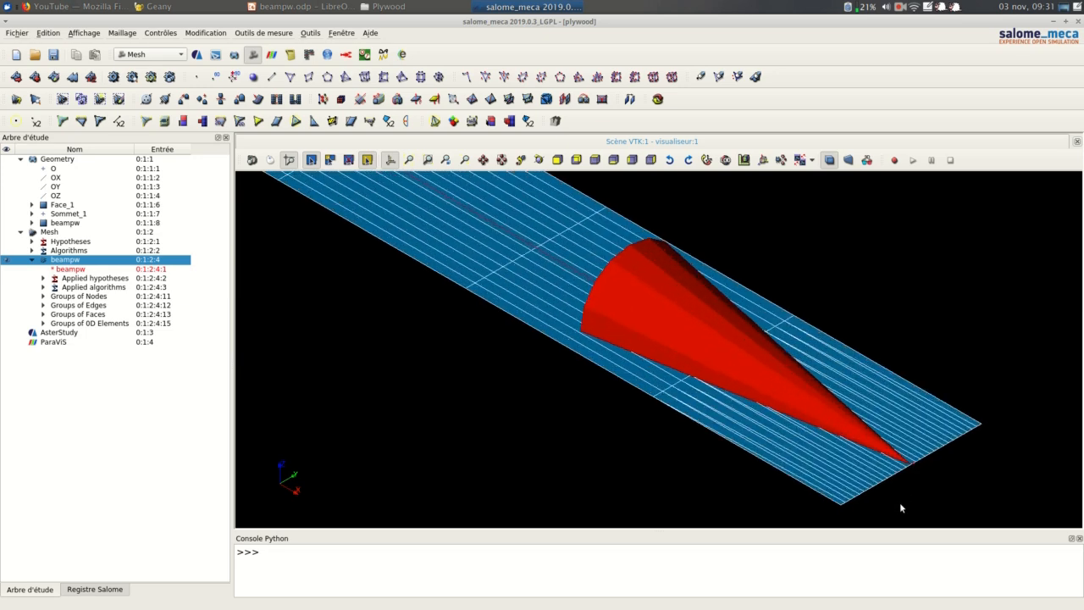
{"action": "scroll", "coordinate": [900, 504], "scroll_direction": "up", "scroll_amount": 4}
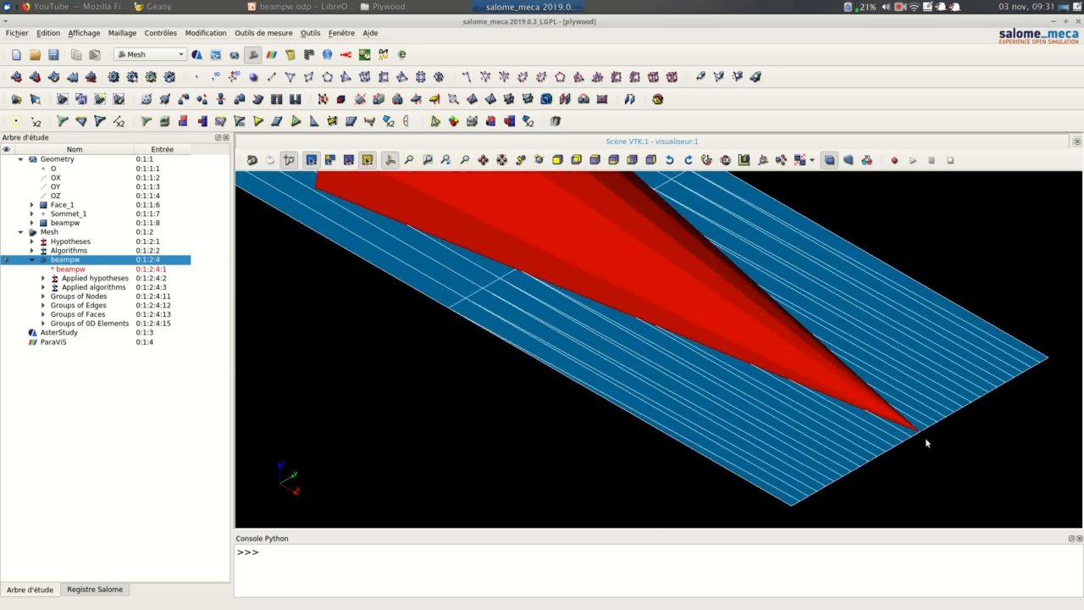
{"action": "scroll", "coordinate": [817, 492], "scroll_direction": "down", "scroll_amount": 5}
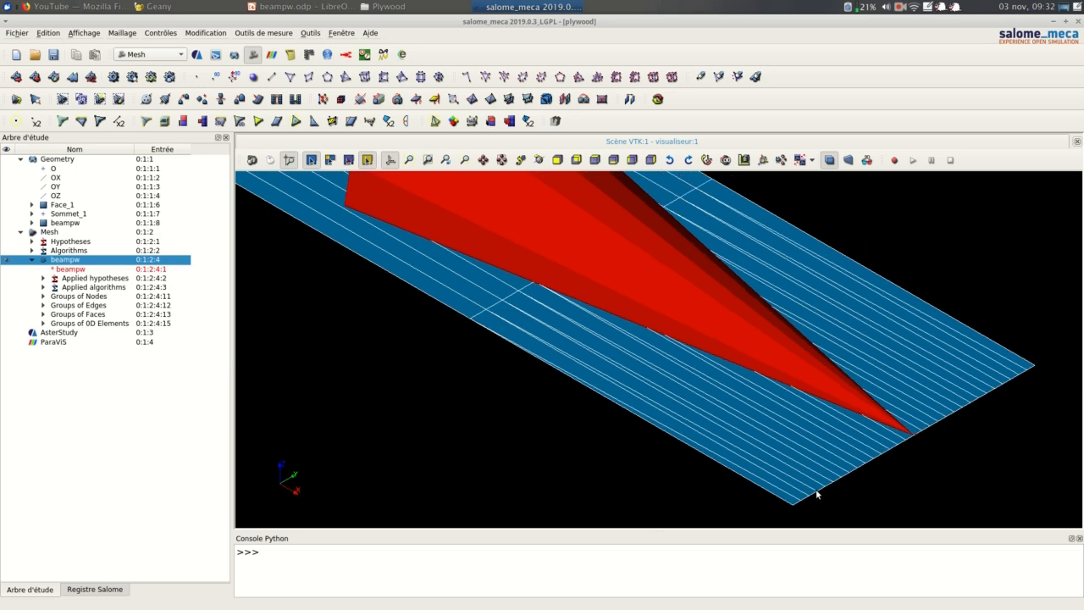
{"action": "scroll", "coordinate": [817, 493], "scroll_direction": "down", "scroll_amount": 6}
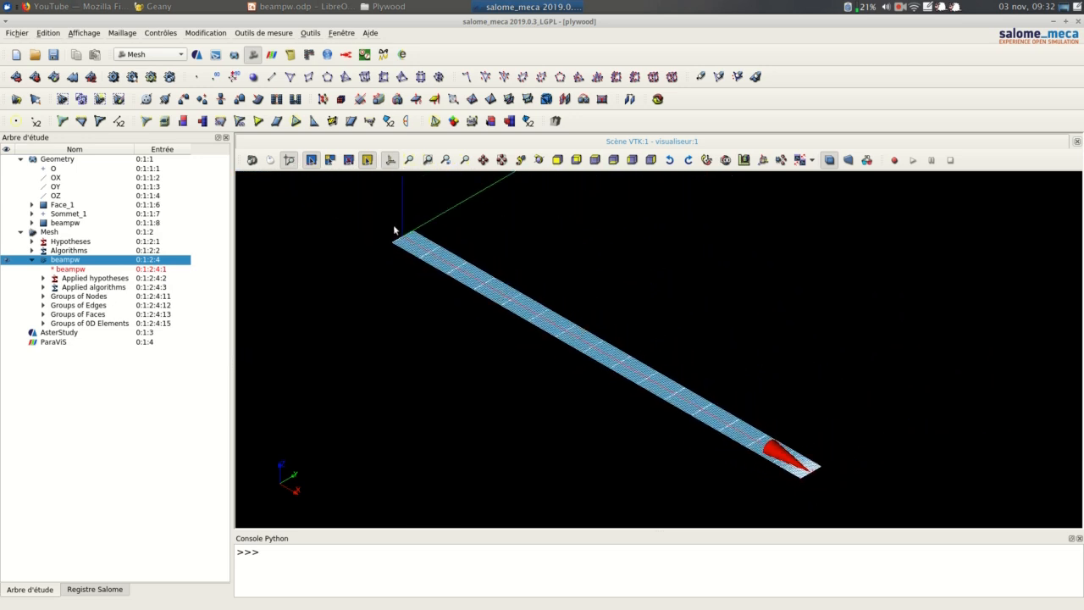
{"action": "scroll", "coordinate": [392, 224], "scroll_direction": "up", "scroll_amount": 3}
{"action": "scroll", "coordinate": [418, 256], "scroll_direction": "down", "scroll_amount": 3}
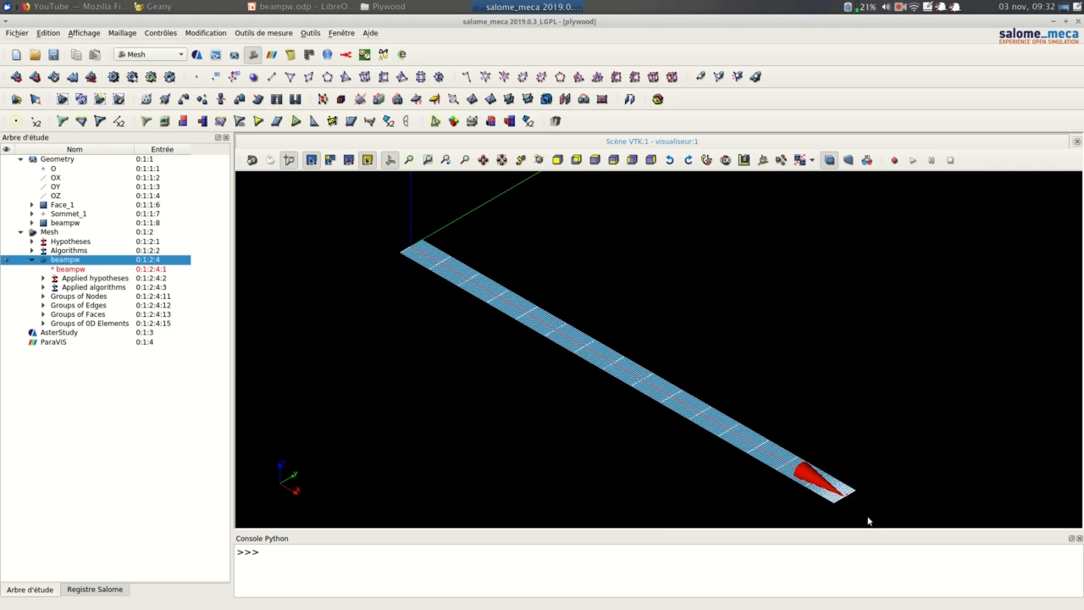
{"action": "scroll", "coordinate": [868, 521], "scroll_direction": "up", "scroll_amount": 2}
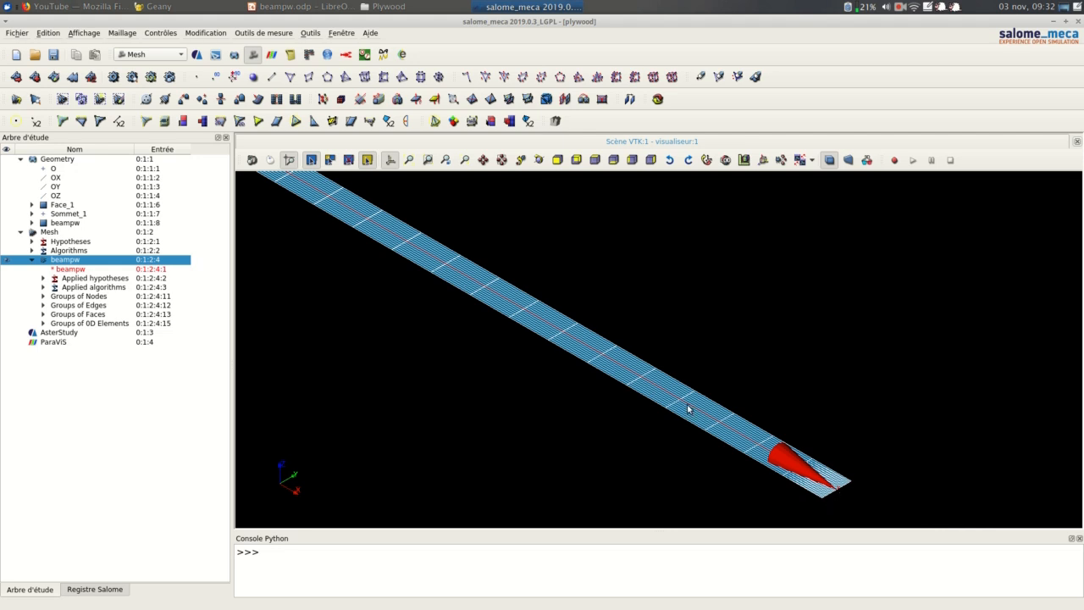
{"action": "scroll", "coordinate": [687, 409], "scroll_direction": "down", "scroll_amount": 2}
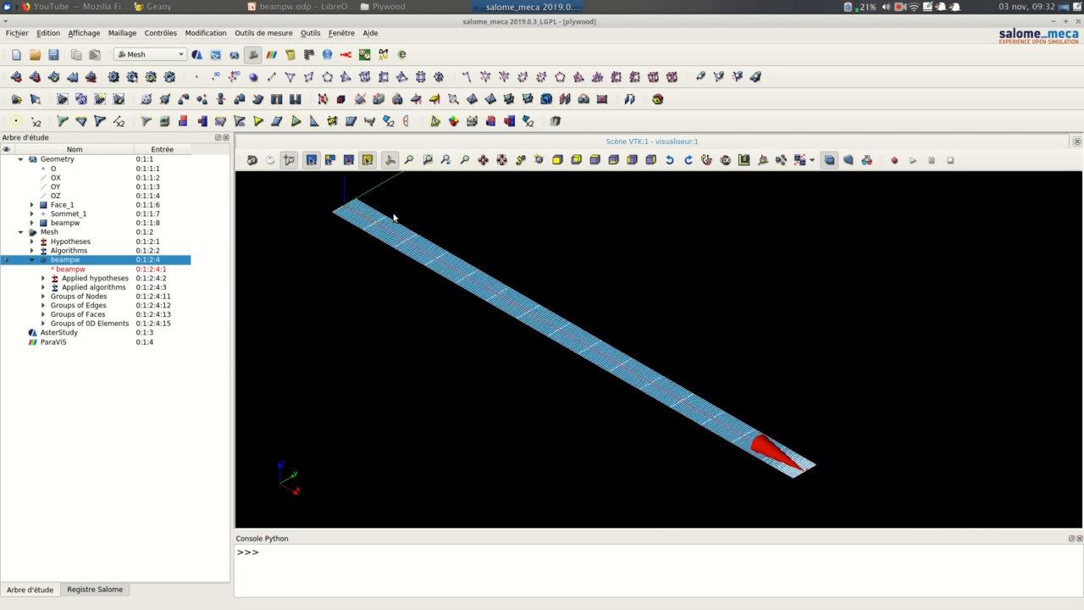
{"action": "scroll", "coordinate": [818, 479], "scroll_direction": "up", "scroll_amount": 3}
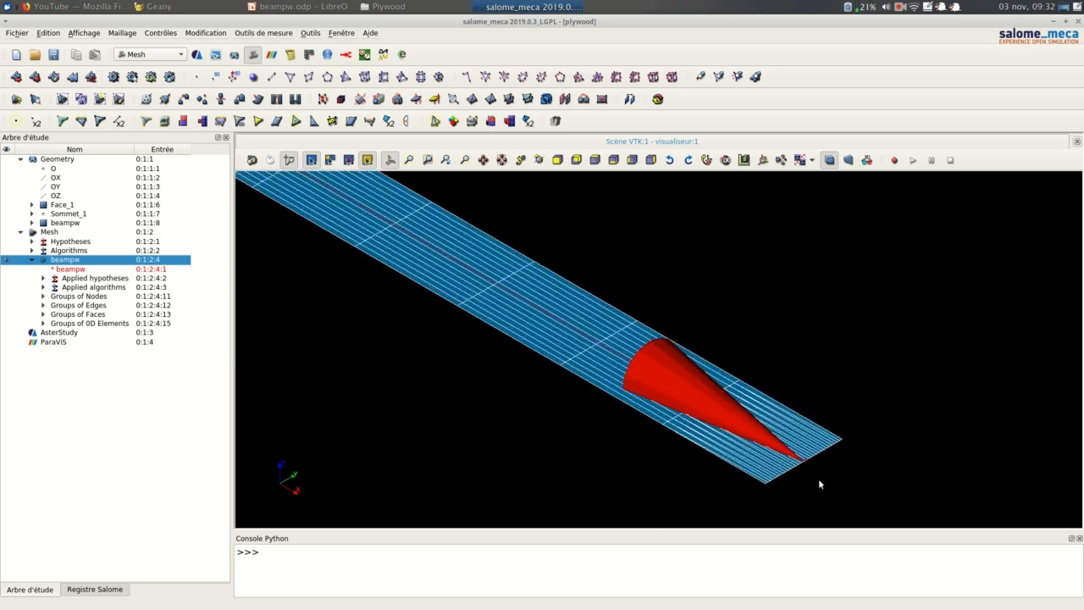
{"action": "scroll", "coordinate": [818, 478], "scroll_direction": "up", "scroll_amount": 2}
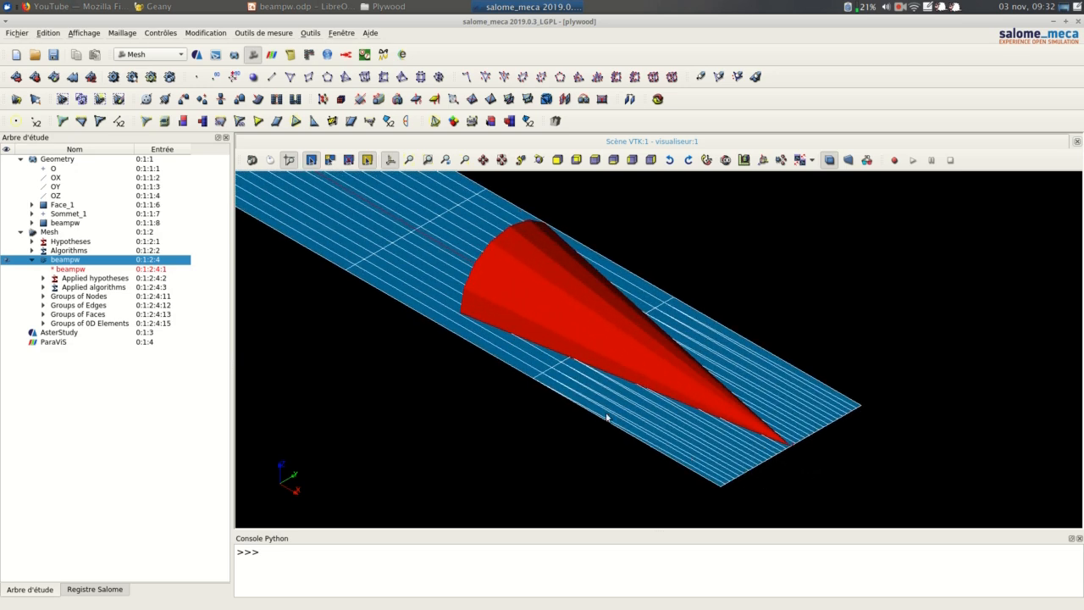
Step: Add a quadrangle parameters hypothesis with Triangles privilégiés transition to the beampw mesh's 2D algorithm and recompute the mesh
{"action": "scroll", "coordinate": [606, 417], "scroll_direction": "up", "scroll_amount": 2}
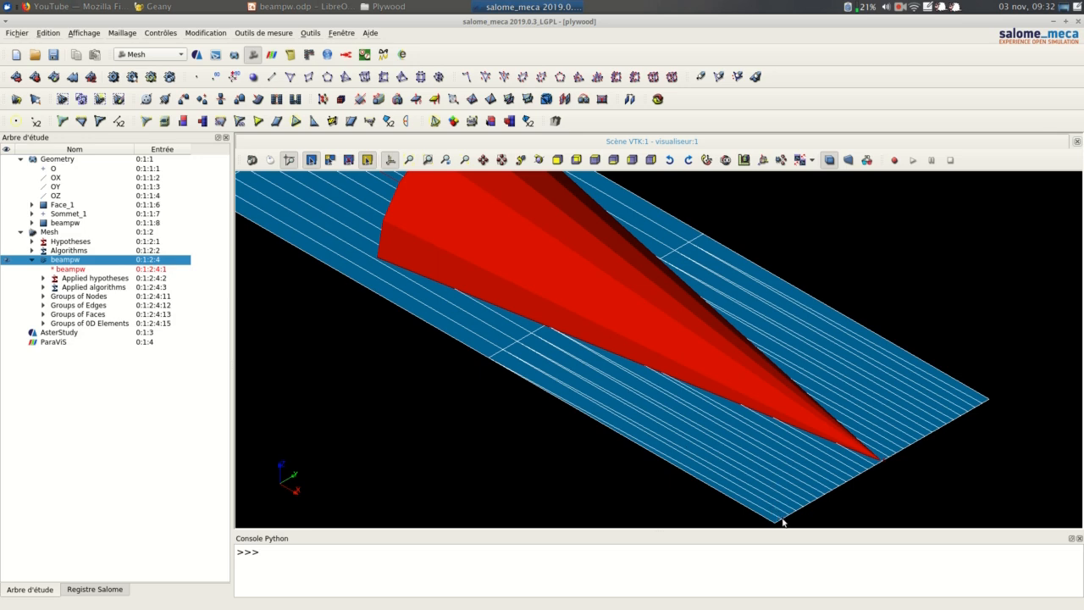
{"action": "scroll", "coordinate": [766, 478], "scroll_direction": "down", "scroll_amount": 3}
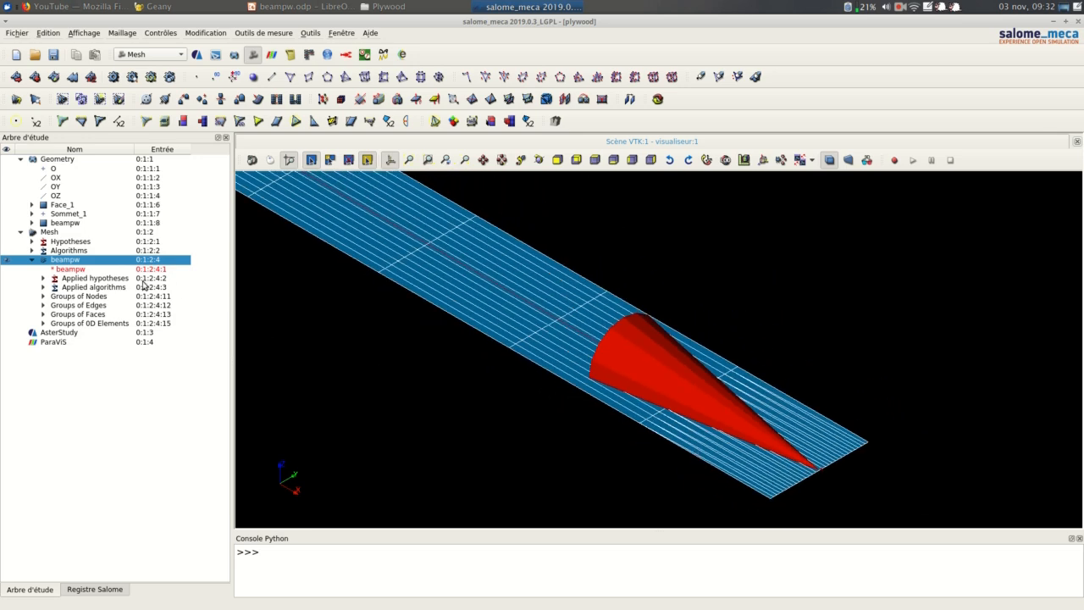
{"action": "right_click", "coordinate": [94, 259]}
{"action": "left_click", "coordinate": [120, 290]}
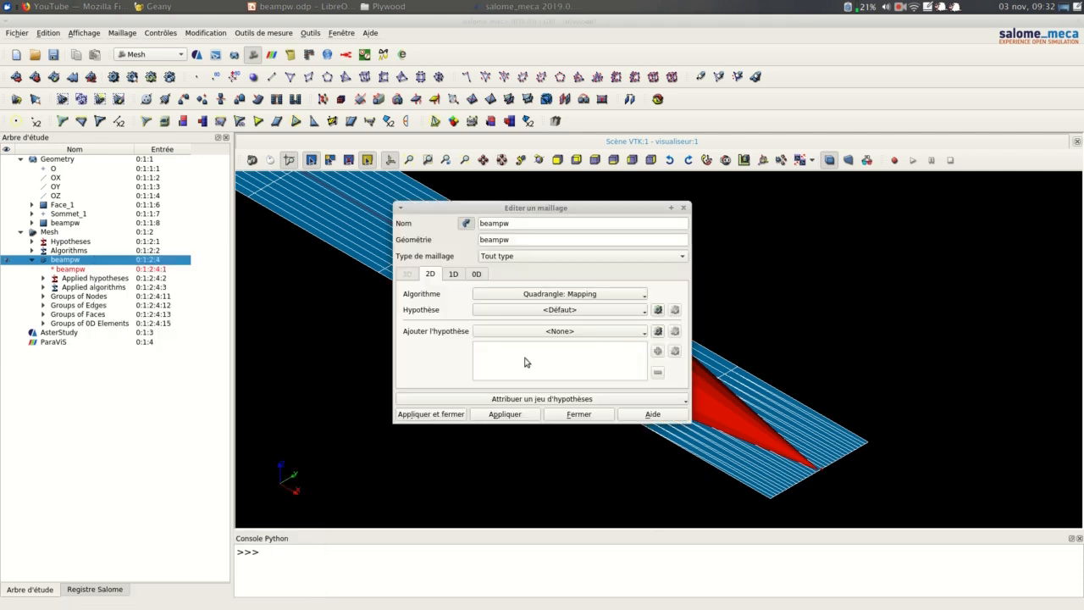
{"action": "left_click", "coordinate": [658, 310]}
{"action": "left_click", "coordinate": [672, 318]}
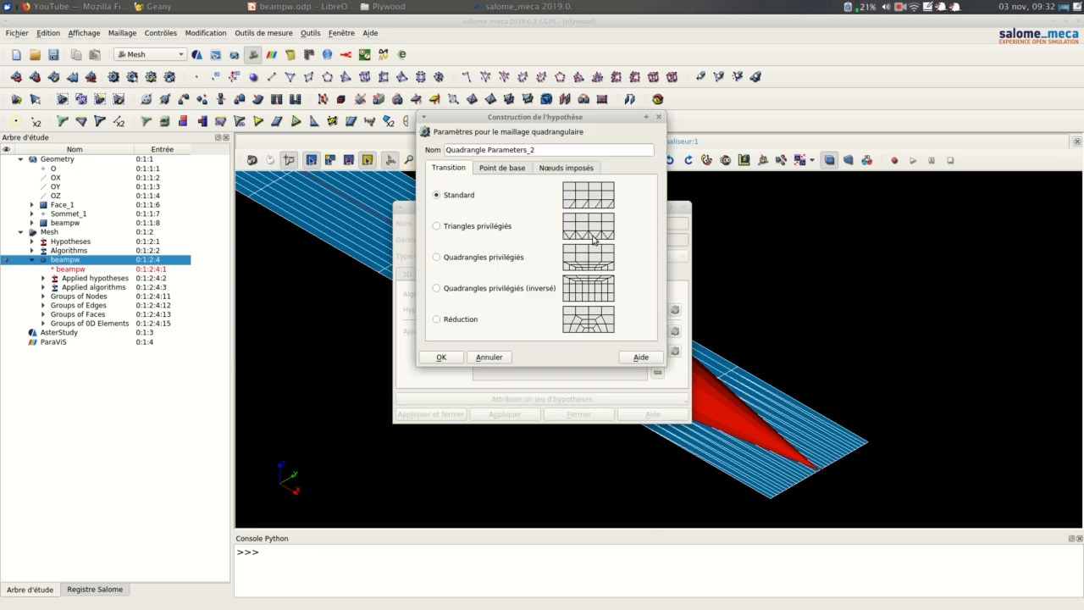
{"action": "left_click", "coordinate": [453, 227]}
{"action": "left_click", "coordinate": [440, 359]}
{"action": "left_click", "coordinate": [443, 415]}
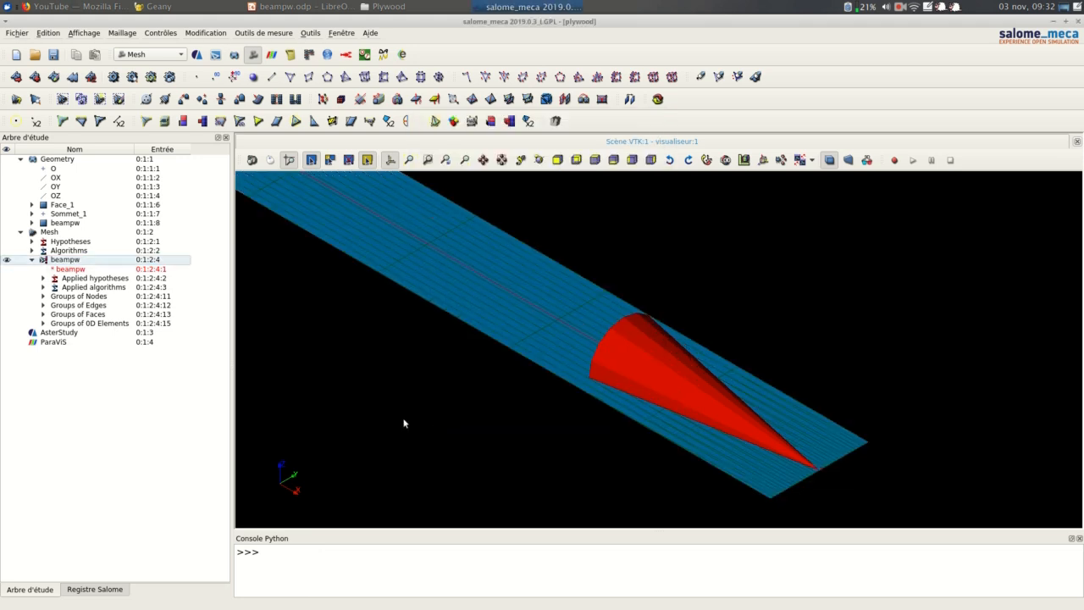
{"action": "right_click", "coordinate": [68, 260]}
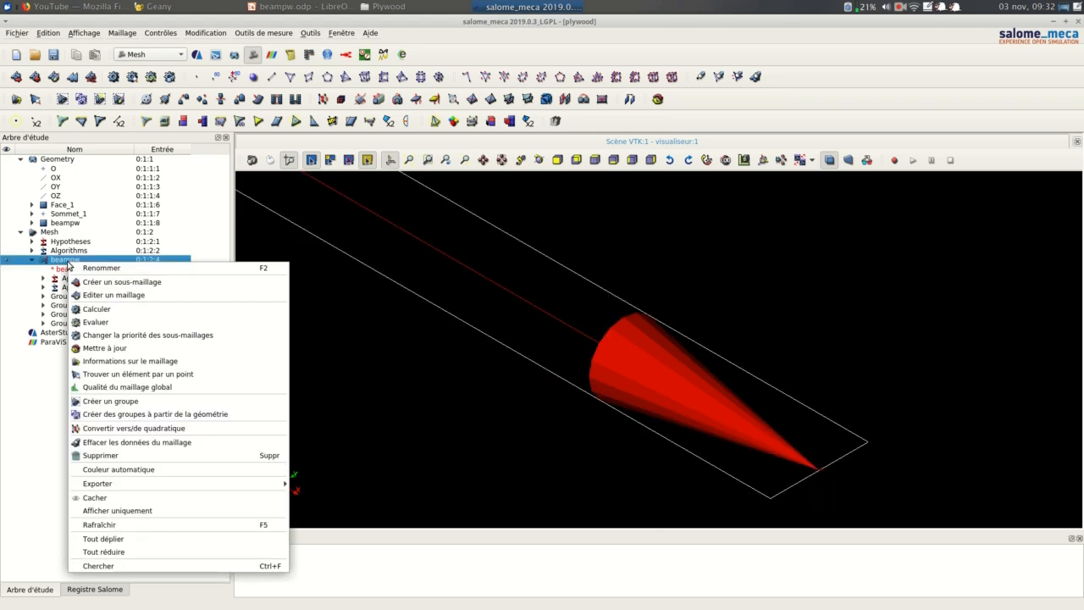
{"action": "left_click", "coordinate": [95, 308]}
Step: Examine the recomputed beampw mesh's divisions at the loaded end and along the whole beam to the fixed end
{"action": "scroll", "coordinate": [793, 499], "scroll_direction": "up", "scroll_amount": 3}
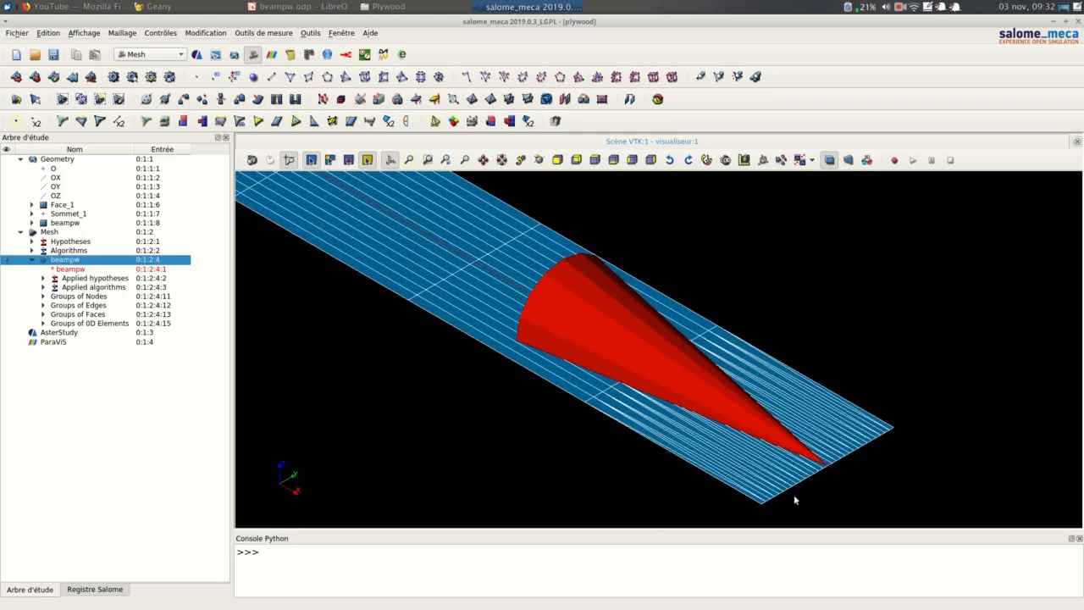
{"action": "scroll", "coordinate": [794, 499], "scroll_direction": "up", "scroll_amount": 2}
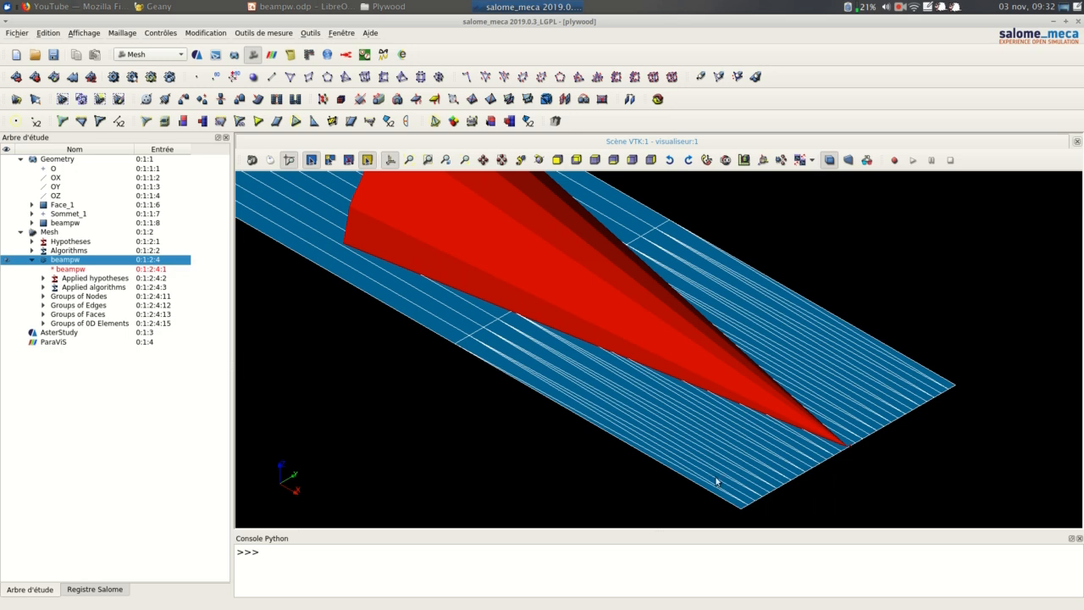
{"action": "scroll", "coordinate": [847, 405], "scroll_direction": "down", "scroll_amount": 1}
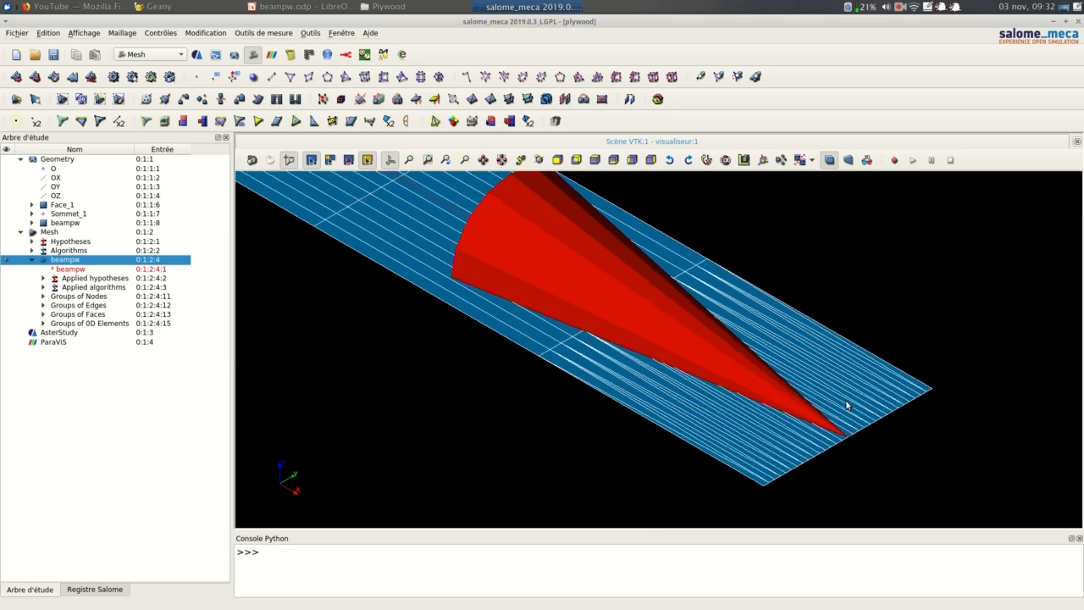
{"action": "scroll", "coordinate": [847, 404], "scroll_direction": "down", "scroll_amount": 4}
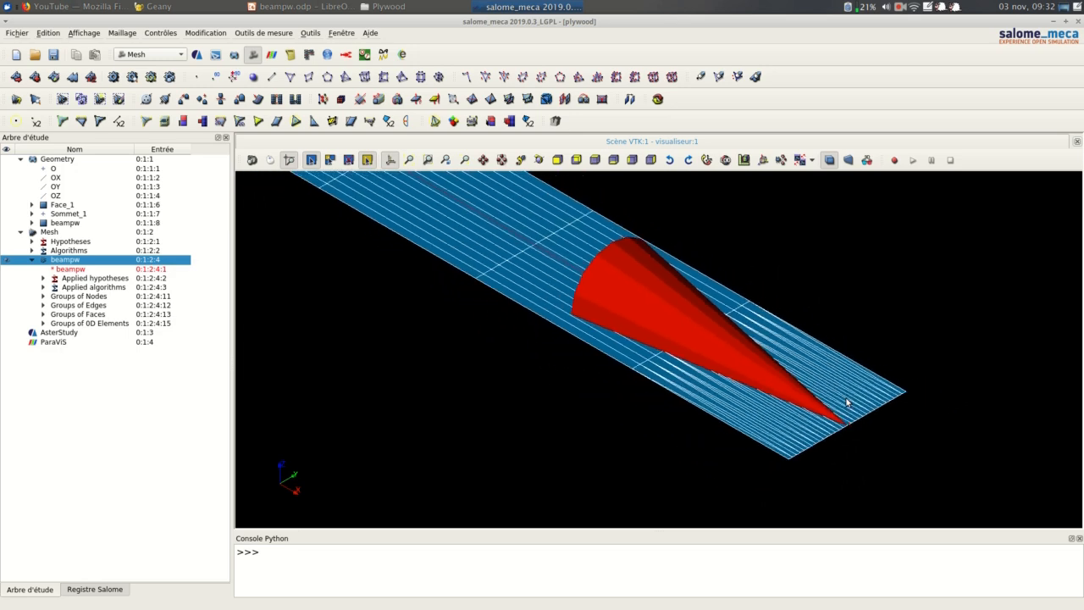
{"action": "scroll", "coordinate": [847, 403], "scroll_direction": "down", "scroll_amount": 5}
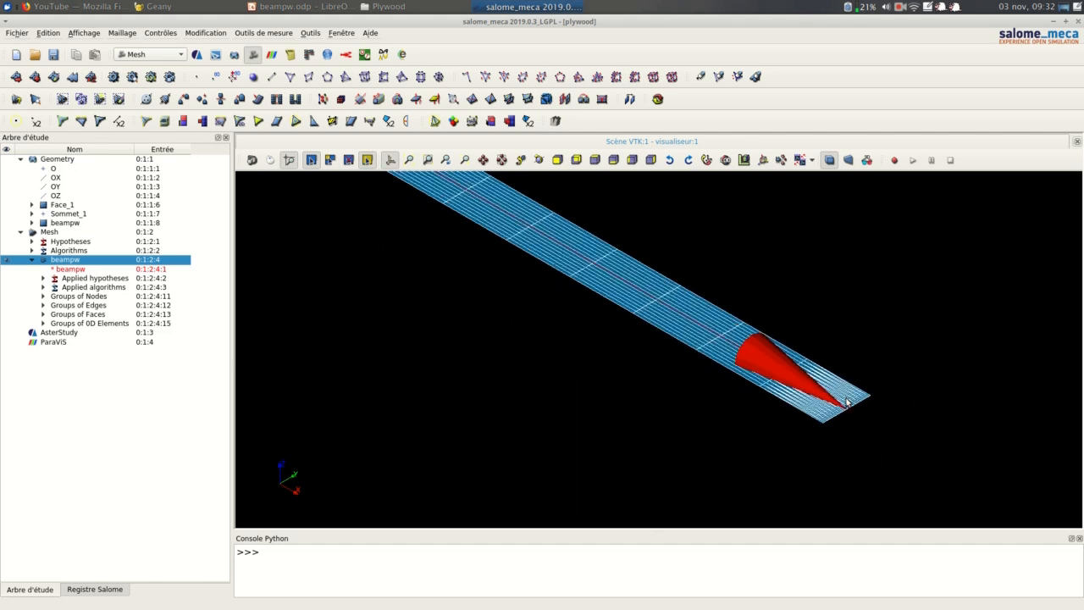
{"action": "scroll", "coordinate": [846, 402], "scroll_direction": "down", "scroll_amount": 2}
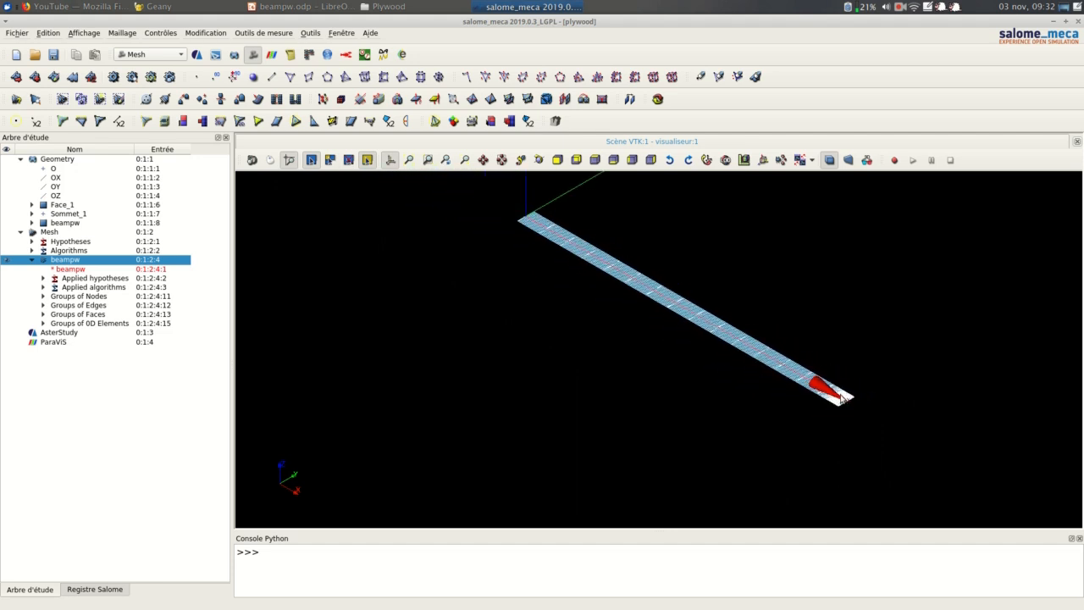
{"action": "scroll", "coordinate": [513, 217], "scroll_direction": "up", "scroll_amount": 2}
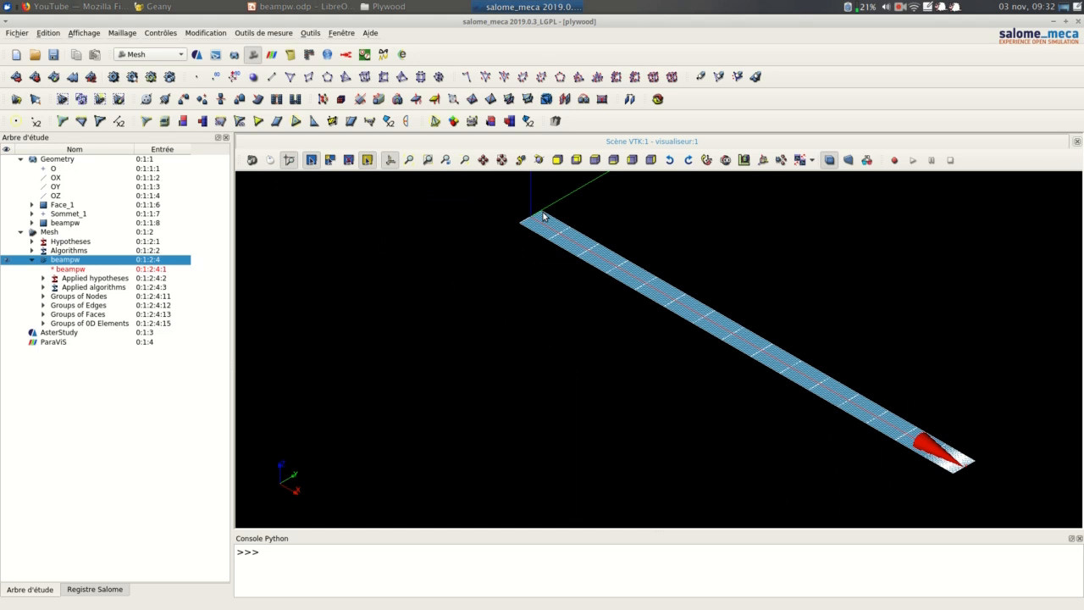
Step: Create a beampw sub-mesh on the fix group with Wire Discretisation and the Number of Segments_3 hypothesis, keeping 4 equidistant segments
{"action": "right_click", "coordinate": [78, 261]}
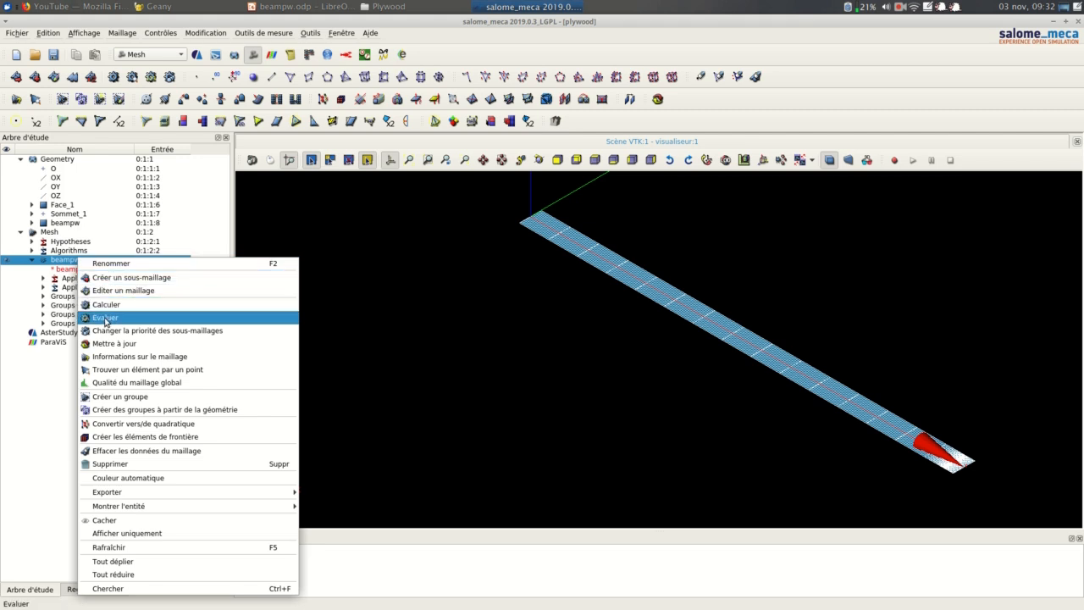
{"action": "left_click", "coordinate": [131, 277]}
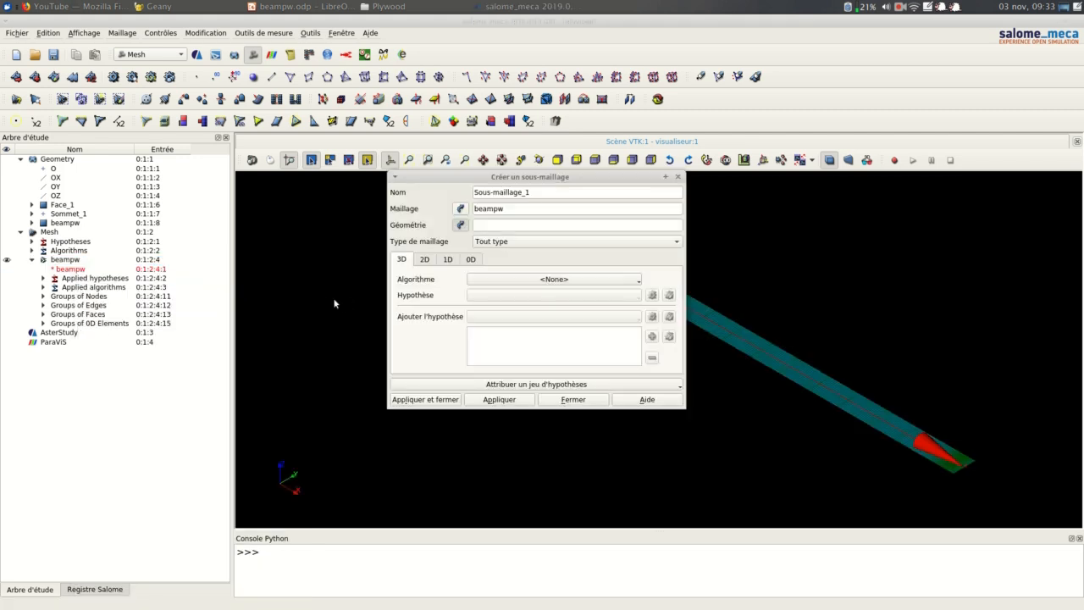
{"action": "left_click", "coordinate": [31, 223]}
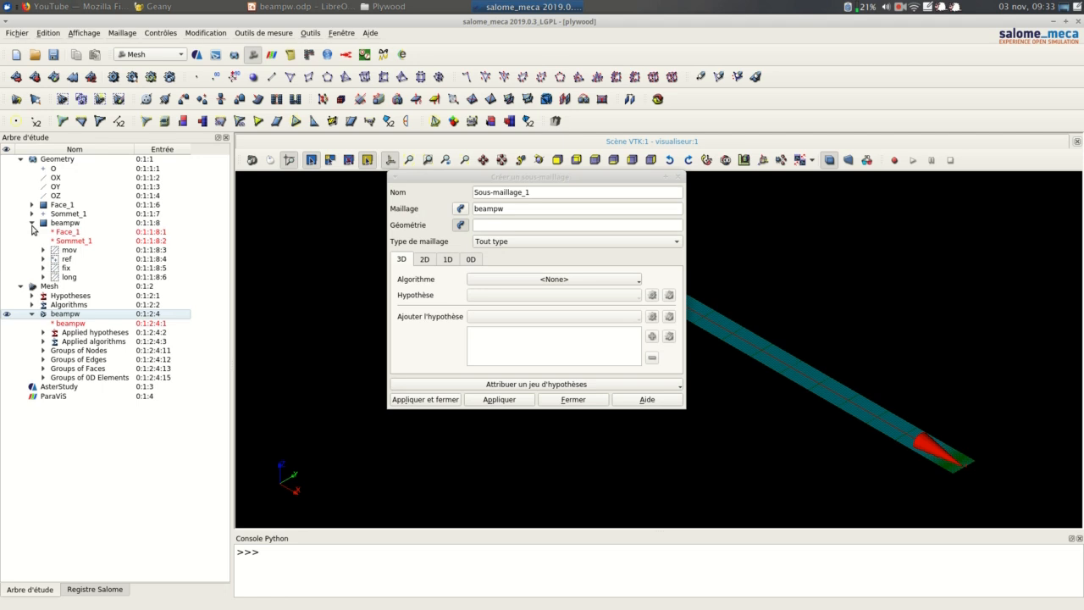
{"action": "left_click", "coordinate": [70, 268]}
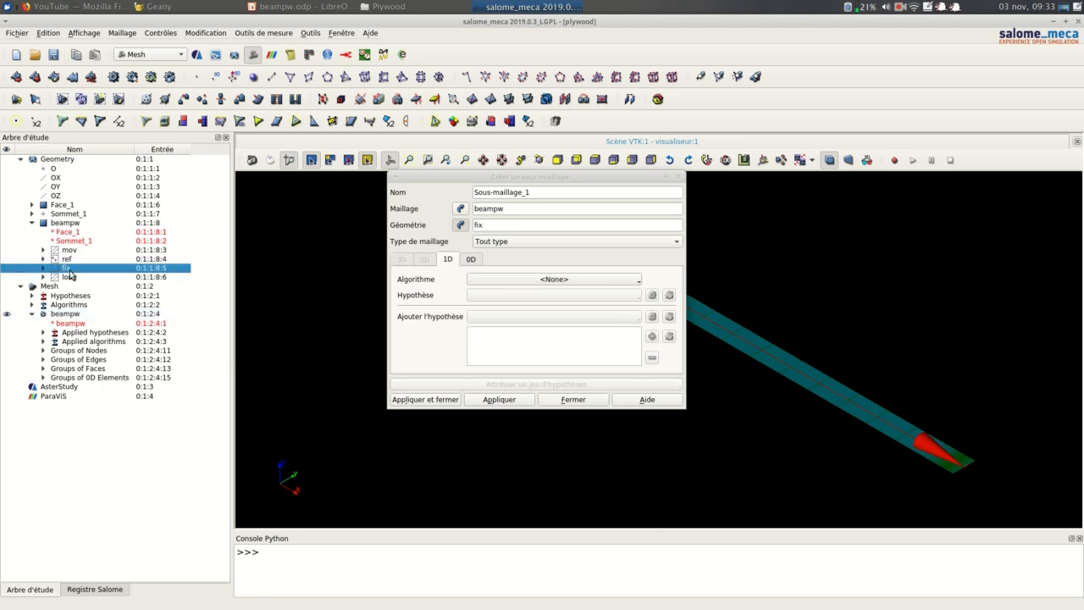
{"action": "left_click", "coordinate": [569, 280]}
{"action": "left_click", "coordinate": [551, 323]}
{"action": "left_click", "coordinate": [555, 295]}
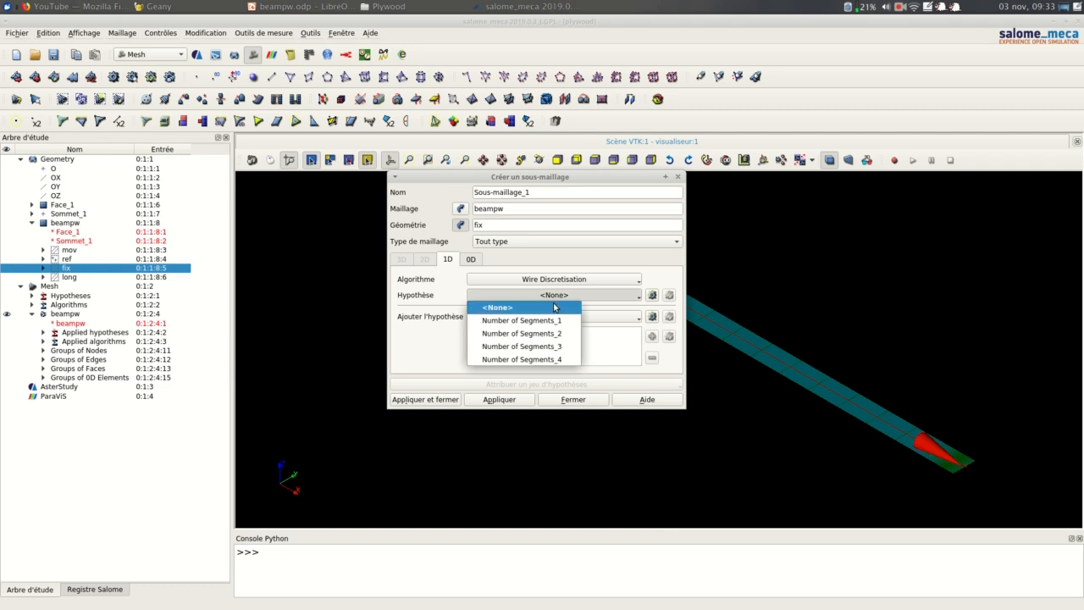
{"action": "left_click", "coordinate": [539, 347]}
{"action": "left_click", "coordinate": [670, 296]}
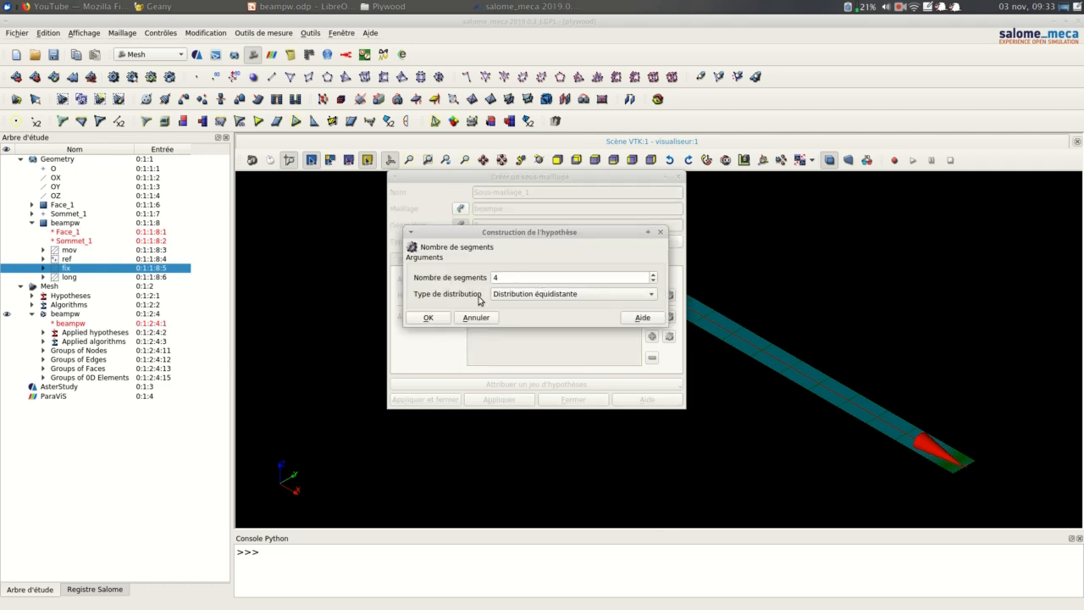
{"action": "left_click", "coordinate": [429, 318]}
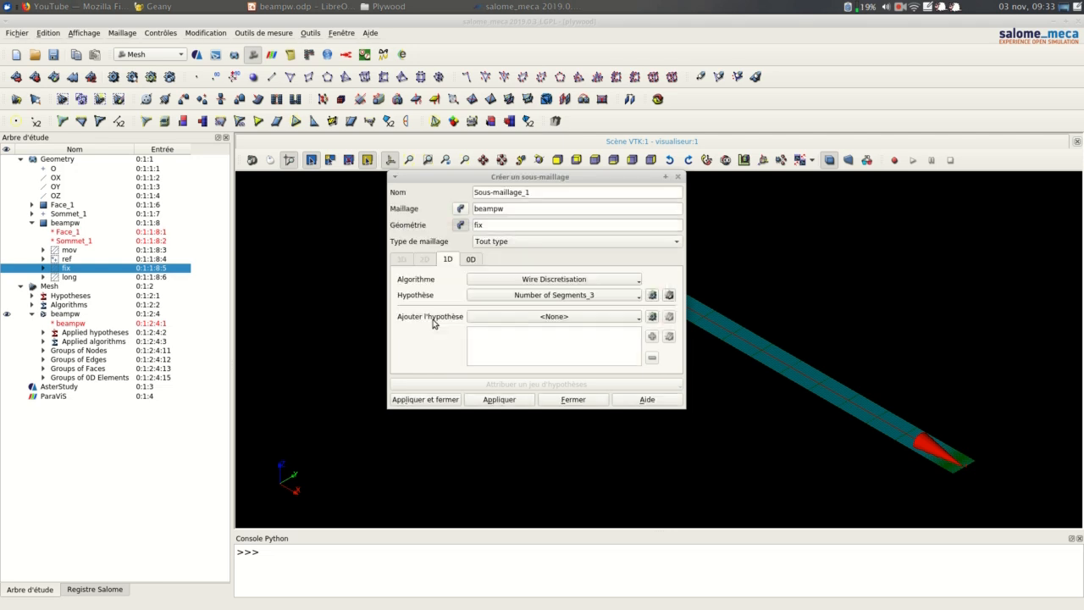
{"action": "left_click", "coordinate": [425, 398]}
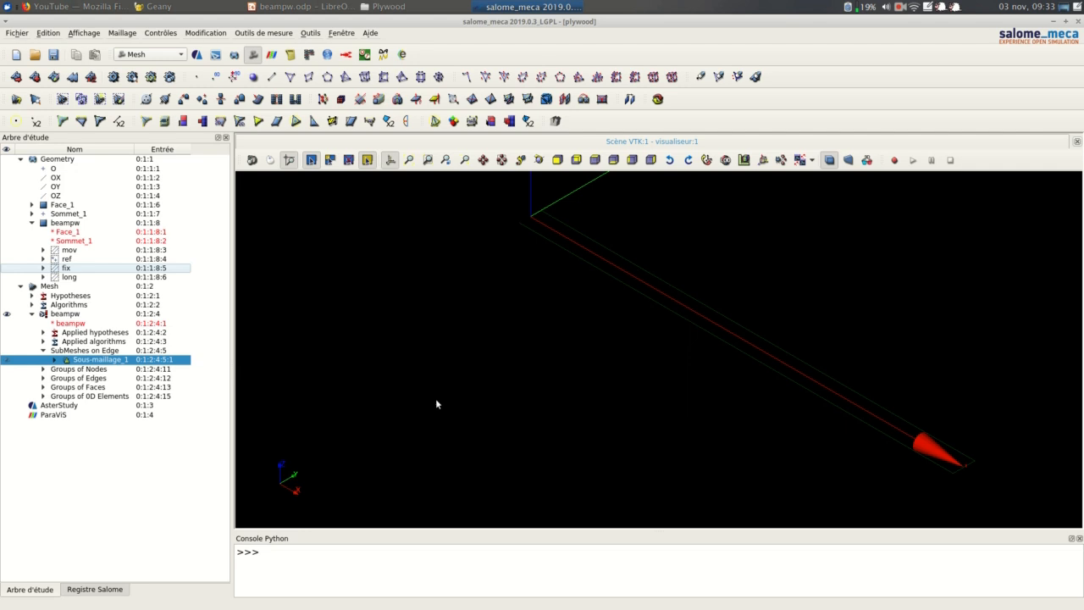
Step: Set up a beampw sub-mesh on the mov group with Wire Discretisation and the Number of Segments_2 hypothesis
{"action": "right_click", "coordinate": [79, 315]}
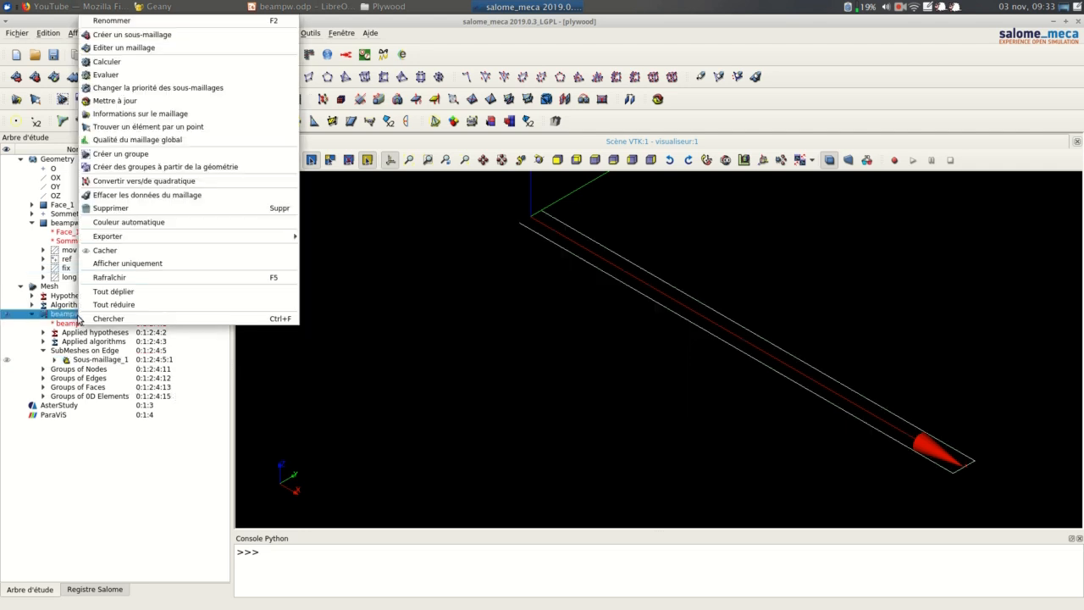
{"action": "left_click", "coordinate": [161, 35]}
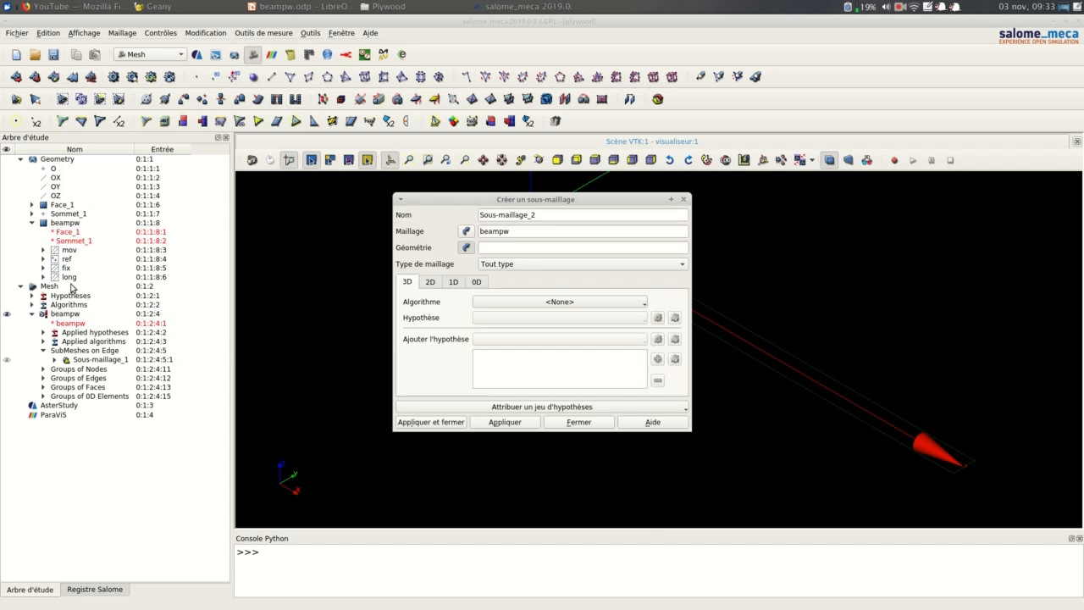
{"action": "left_click", "coordinate": [69, 250]}
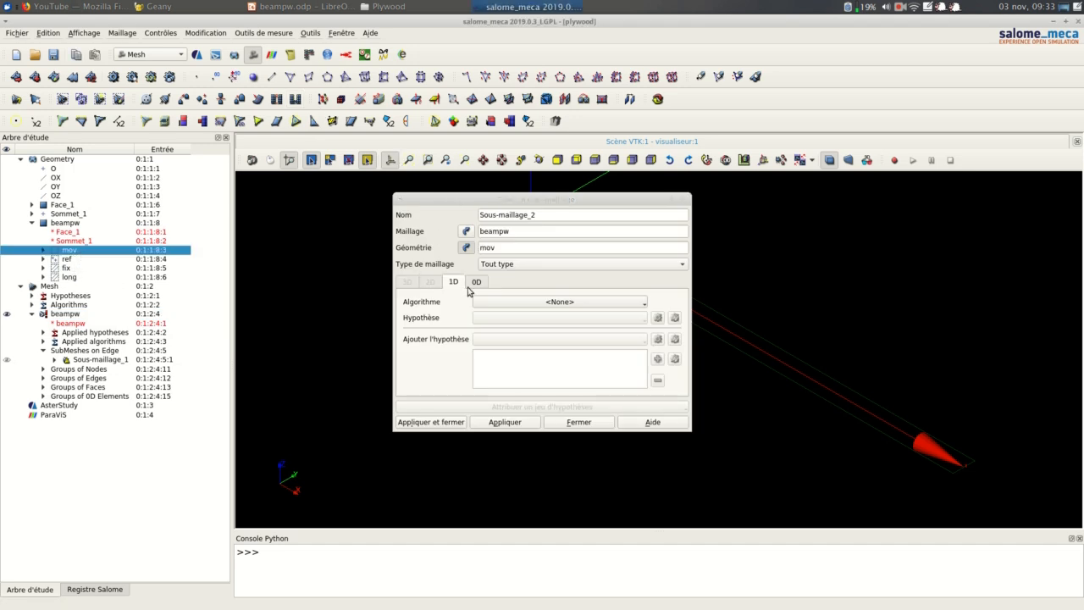
{"action": "left_click", "coordinate": [525, 303]}
{"action": "left_click", "coordinate": [534, 332]}
{"action": "left_click", "coordinate": [547, 320]}
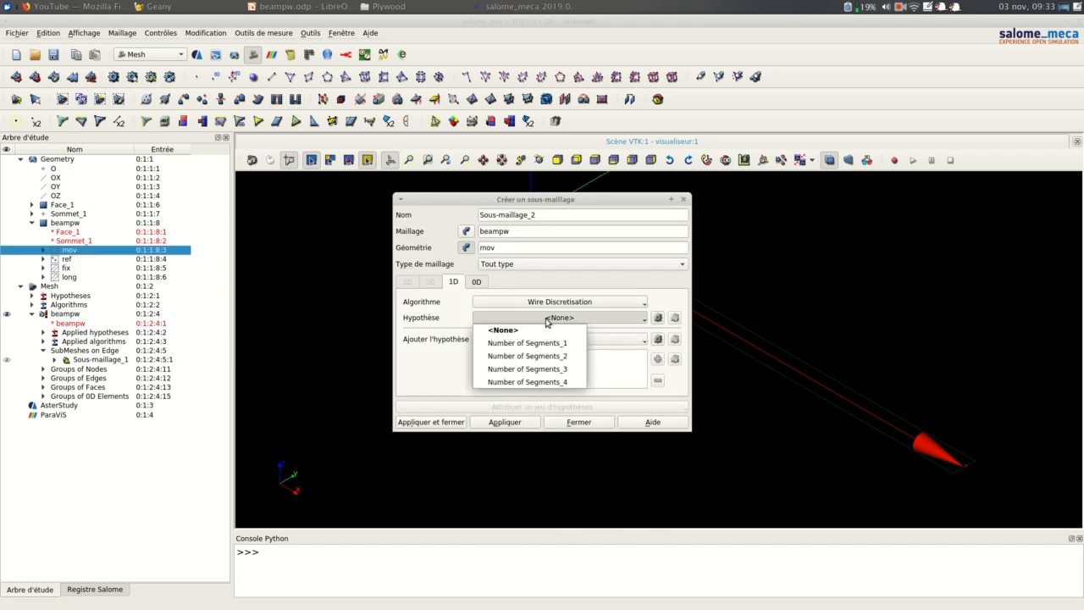
{"action": "left_click", "coordinate": [550, 355]}
Step: Set the Number of Segments_2 hypothesis to 2 segments and apply the mov sub-mesh
{"action": "left_click", "coordinate": [675, 319]}
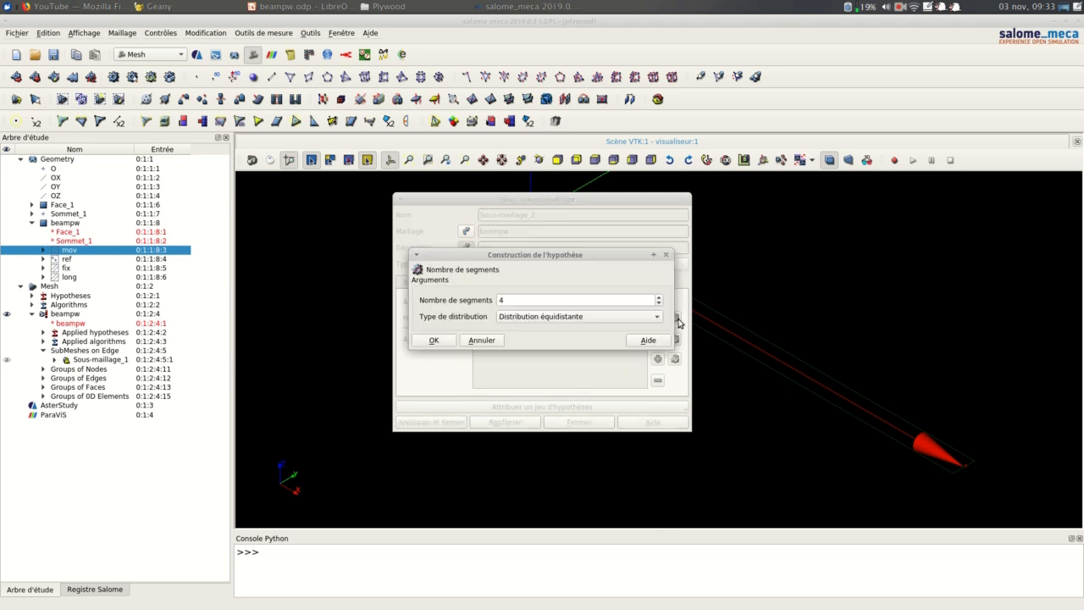
{"action": "double_click", "coordinate": [498, 301]}
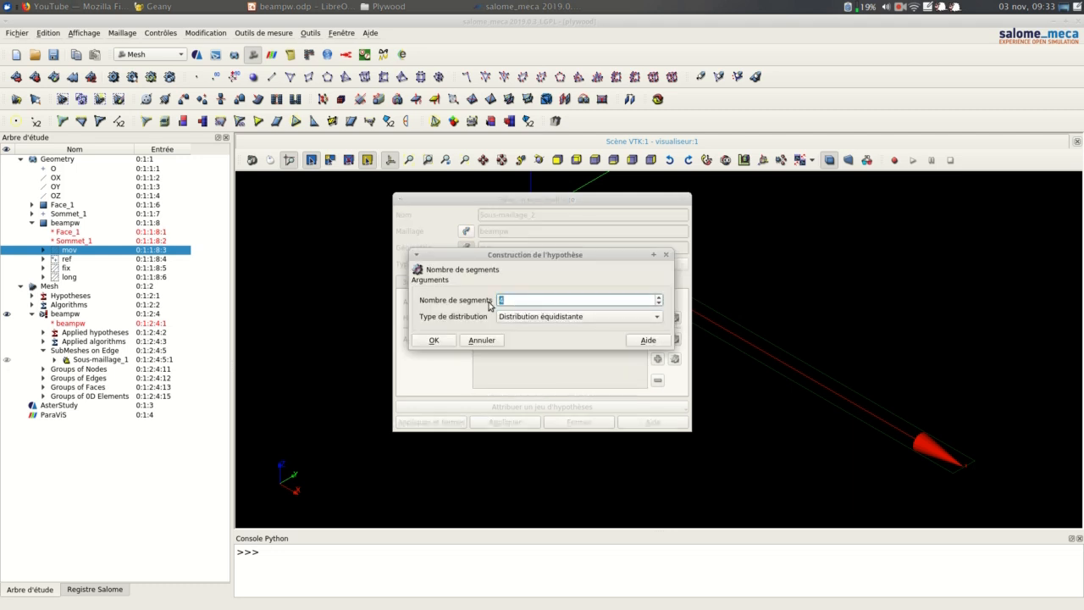
{"action": "type", "text": "2"}
{"action": "left_click", "coordinate": [442, 340]}
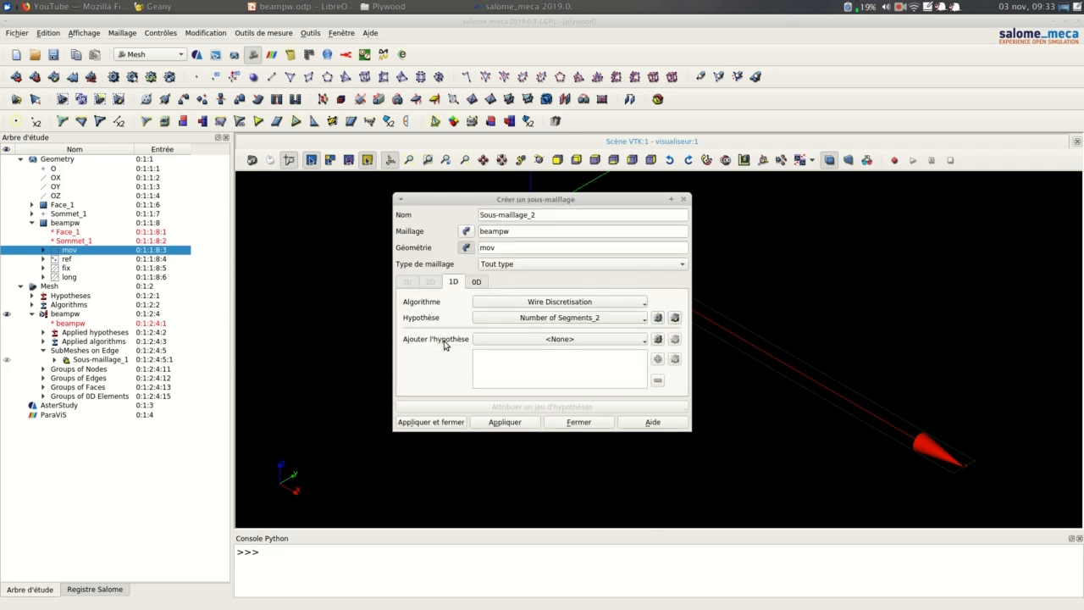
{"action": "left_click", "coordinate": [454, 422]}
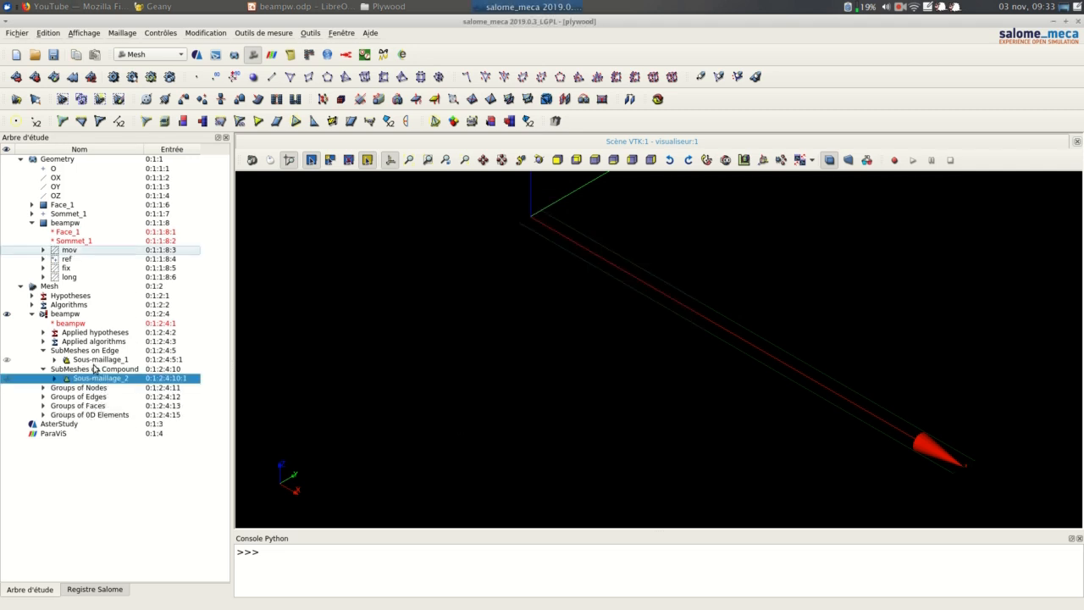
Step: Set up a beampw sub-mesh on the long group with Wire Discretisation and the Number of Segments_1 hypothesis
{"action": "right_click", "coordinate": [81, 315]}
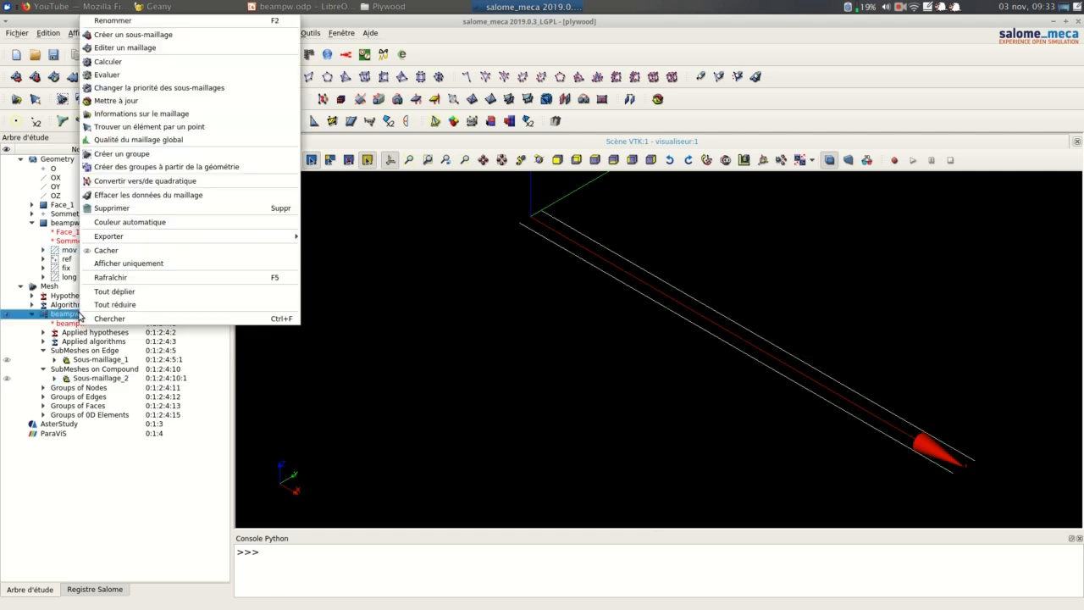
{"action": "left_click", "coordinate": [176, 38]}
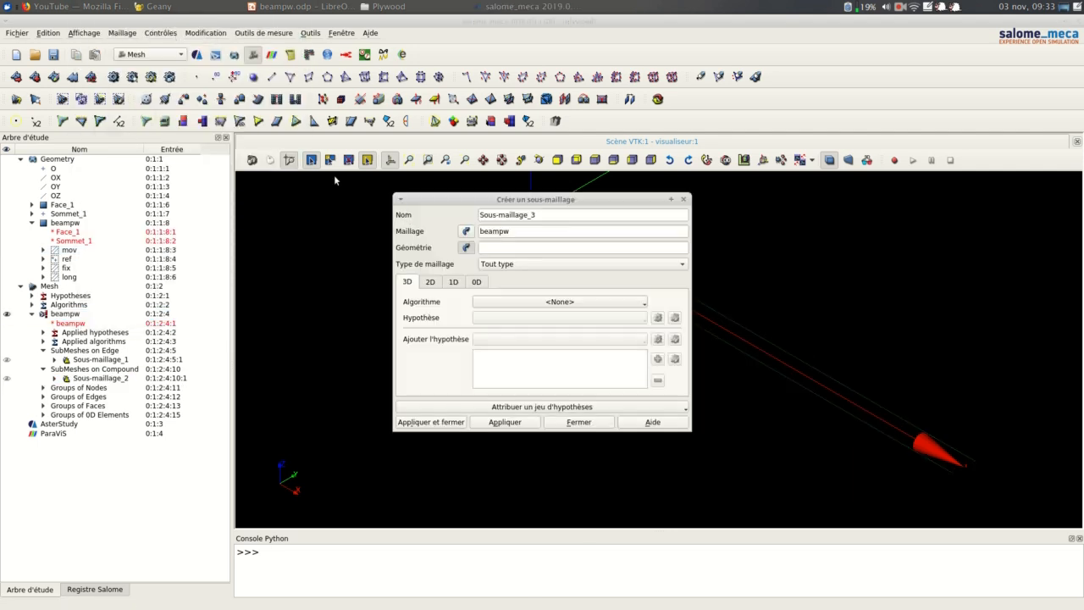
{"action": "left_click", "coordinate": [78, 278]}
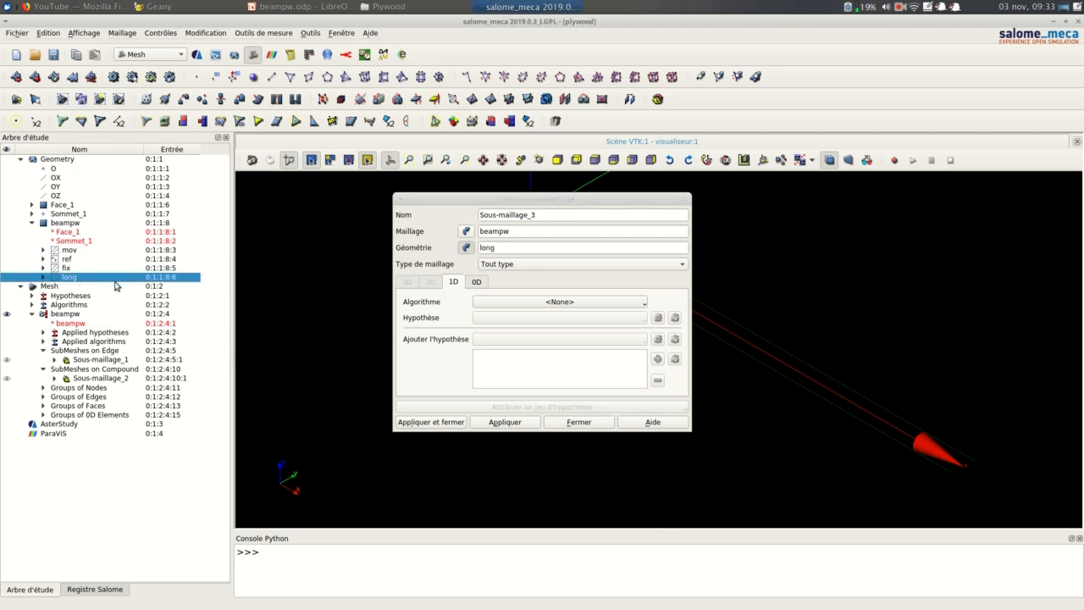
{"action": "left_click", "coordinate": [525, 304]}
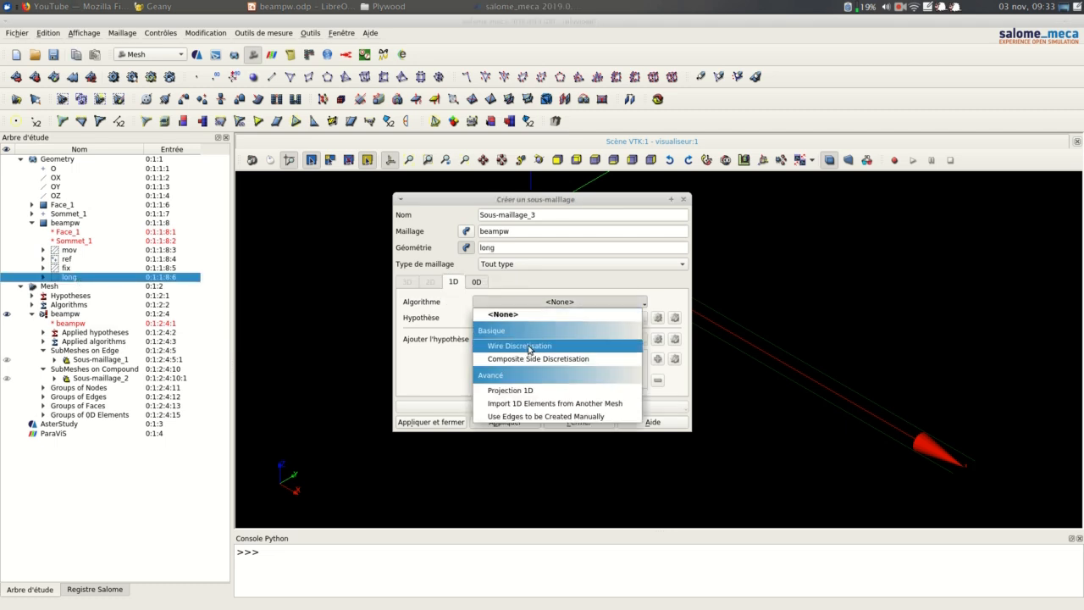
{"action": "left_click", "coordinate": [532, 344]}
{"action": "left_click", "coordinate": [551, 320]}
{"action": "left_click", "coordinate": [551, 382]}
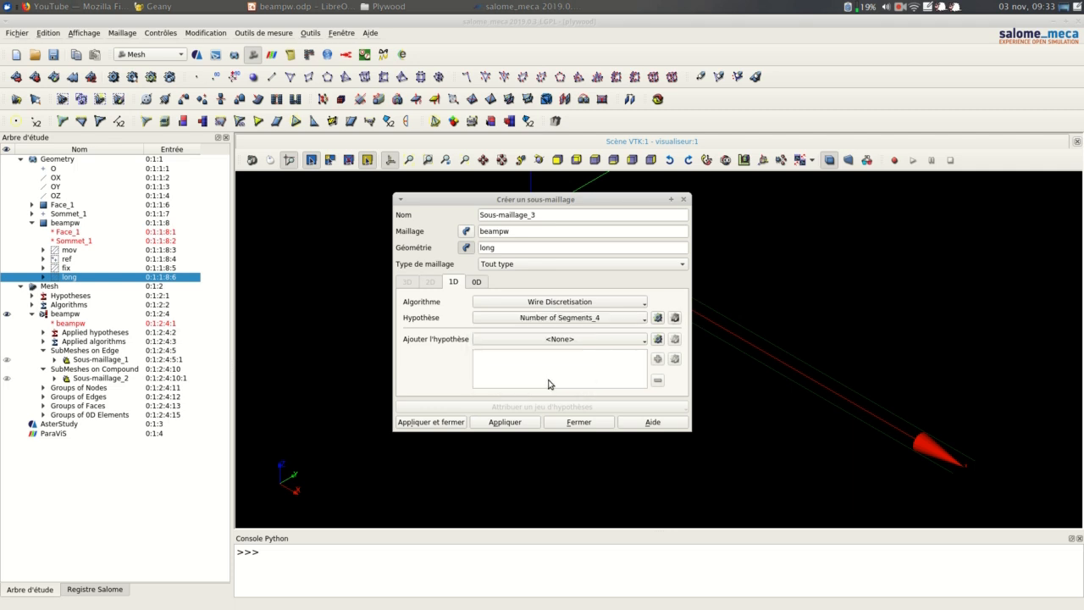
{"action": "left_click", "coordinate": [616, 321]}
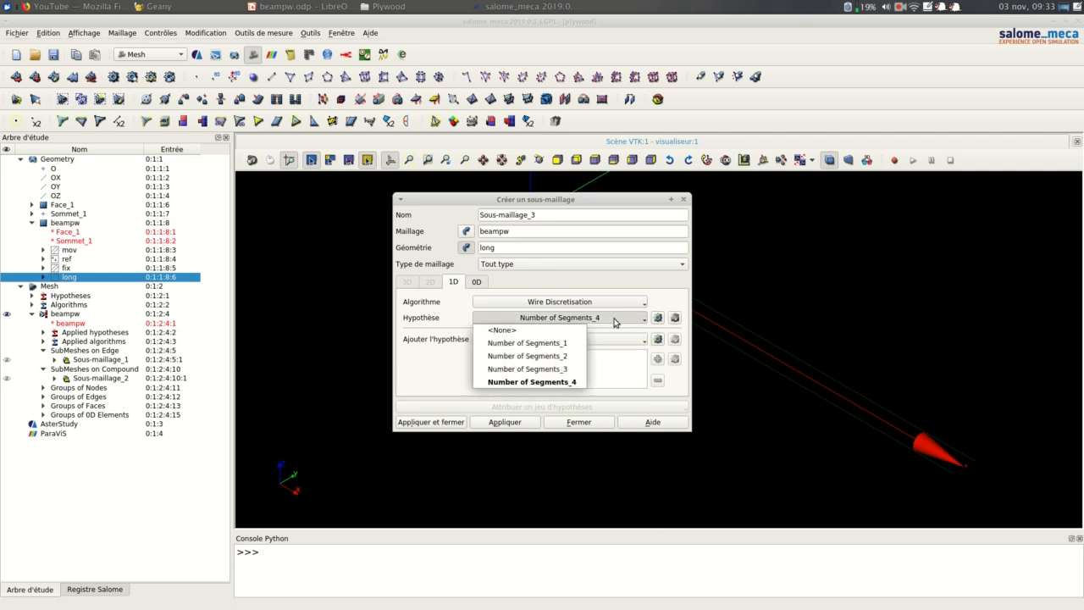
{"action": "left_click", "coordinate": [569, 342]}
Step: Set the Number of Segments_1 hypothesis to 20 segments and apply the long sub-mesh
{"action": "left_click", "coordinate": [675, 319]}
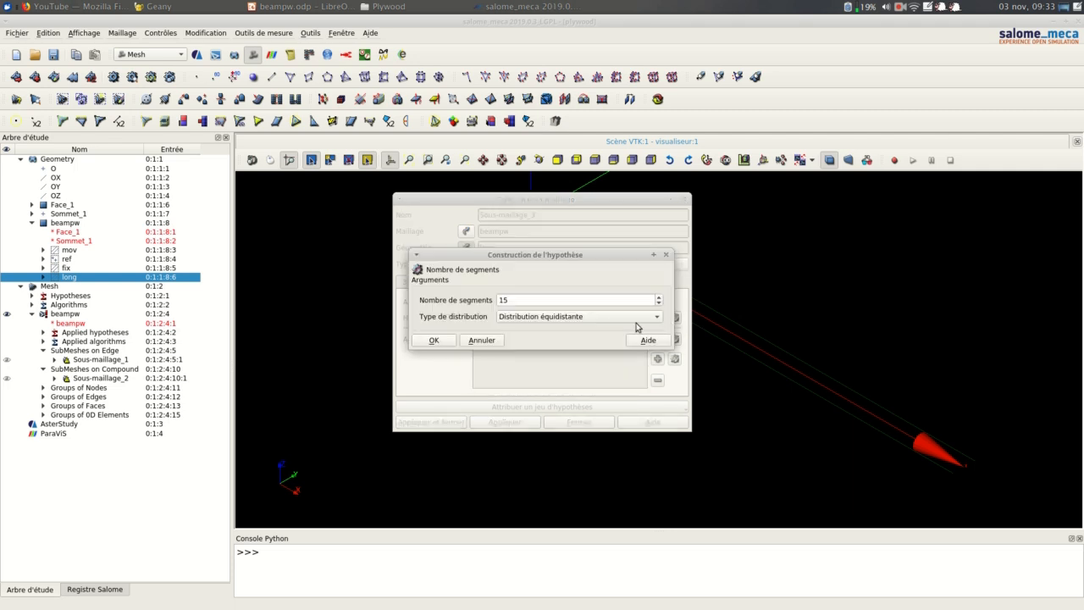
{"action": "double_click", "coordinate": [520, 300]}
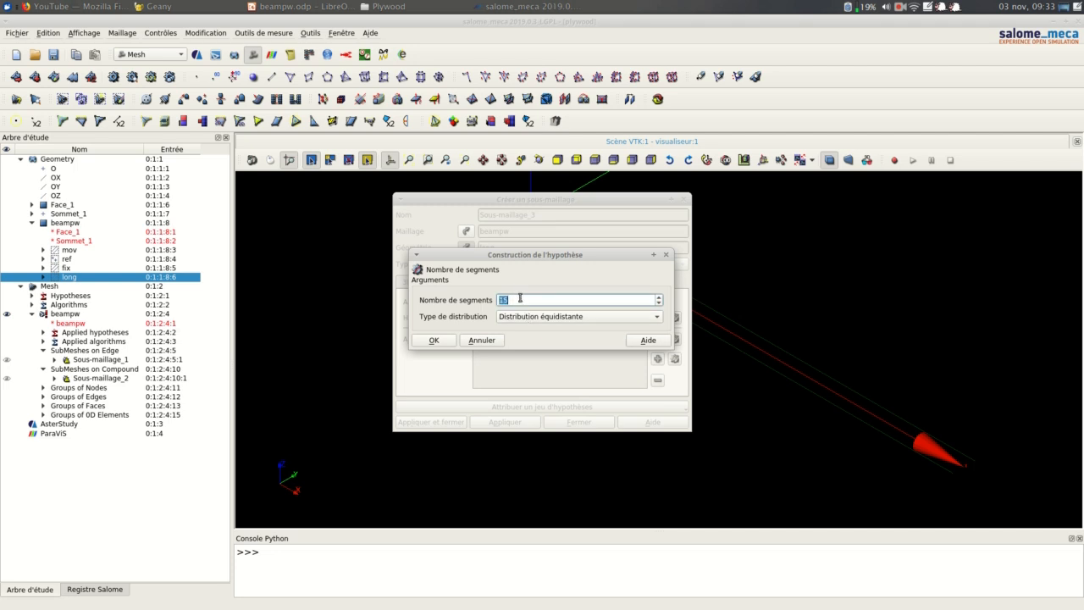
{"action": "type", "text": "10"}
{"action": "double_click", "coordinate": [520, 300]}
{"action": "type", "text": "20"}
{"action": "left_click", "coordinate": [437, 340]}
{"action": "left_click", "coordinate": [446, 422]}
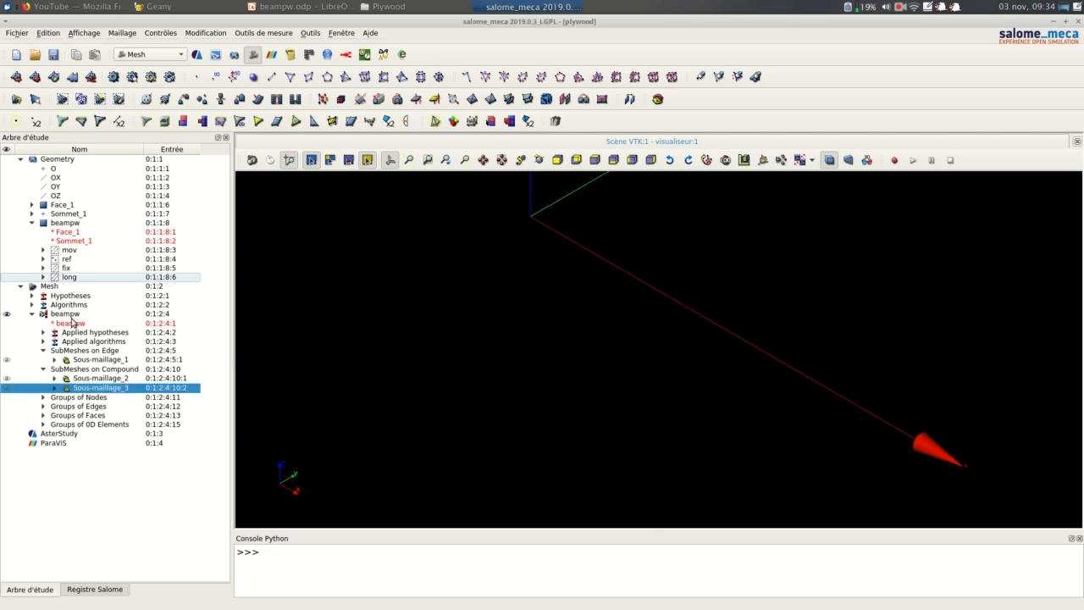
Step: Compute the beampw mesh with the sub-meshes on fix, mov and long
{"action": "right_click", "coordinate": [72, 320]}
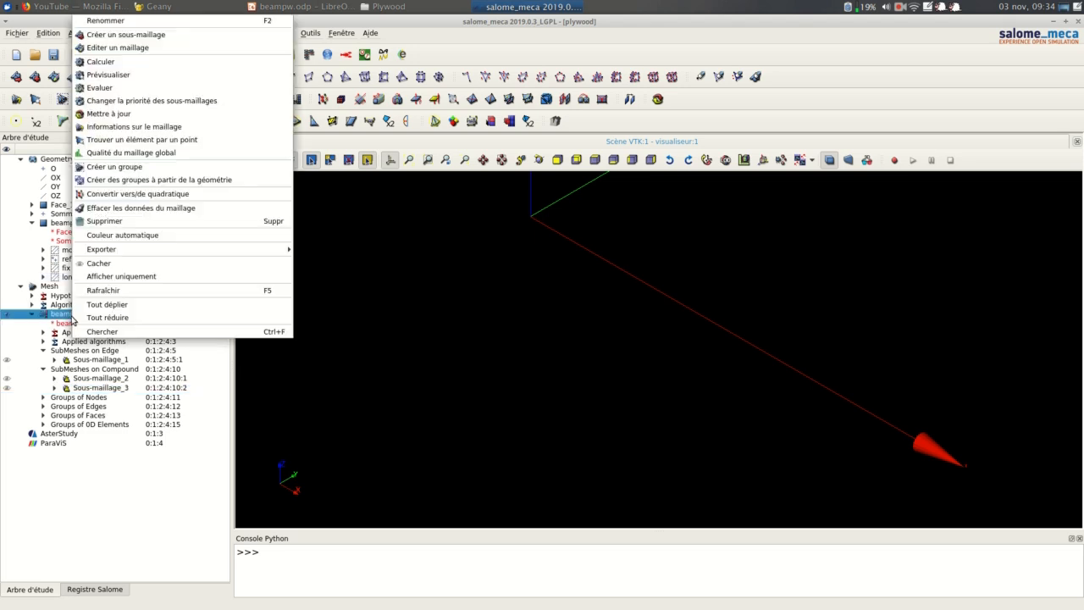
{"action": "left_click", "coordinate": [93, 61]}
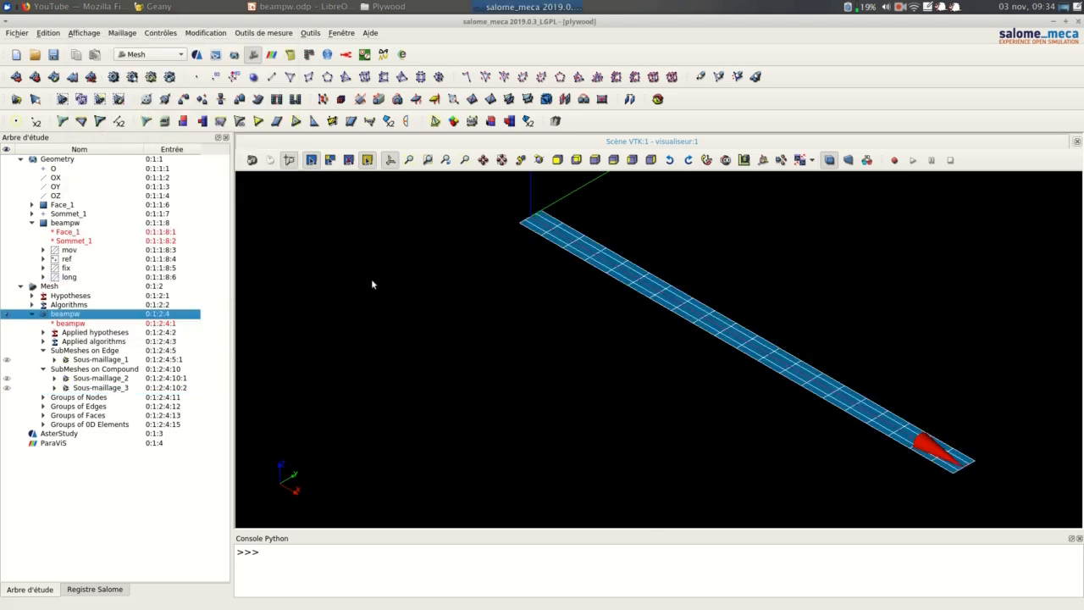
Step: Examine the beampw mesh's quadrangle divisions along the beam and at its loaded end
{"action": "scroll", "coordinate": [826, 371], "scroll_direction": "up", "scroll_amount": 6}
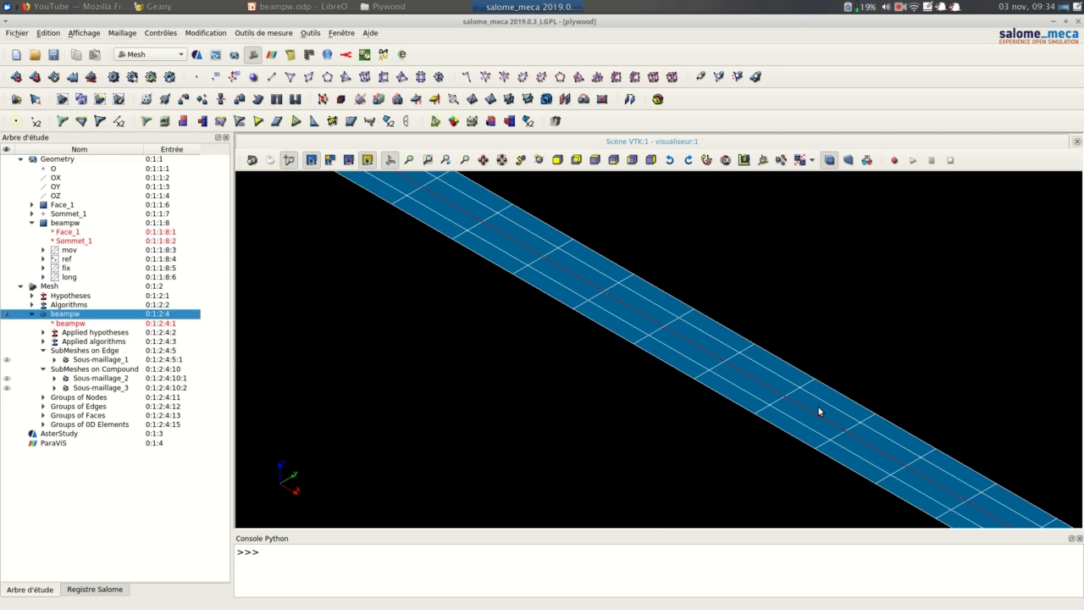
{"action": "scroll", "coordinate": [818, 406], "scroll_direction": "down", "scroll_amount": 3}
{"action": "scroll", "coordinate": [969, 499], "scroll_direction": "up", "scroll_amount": 2}
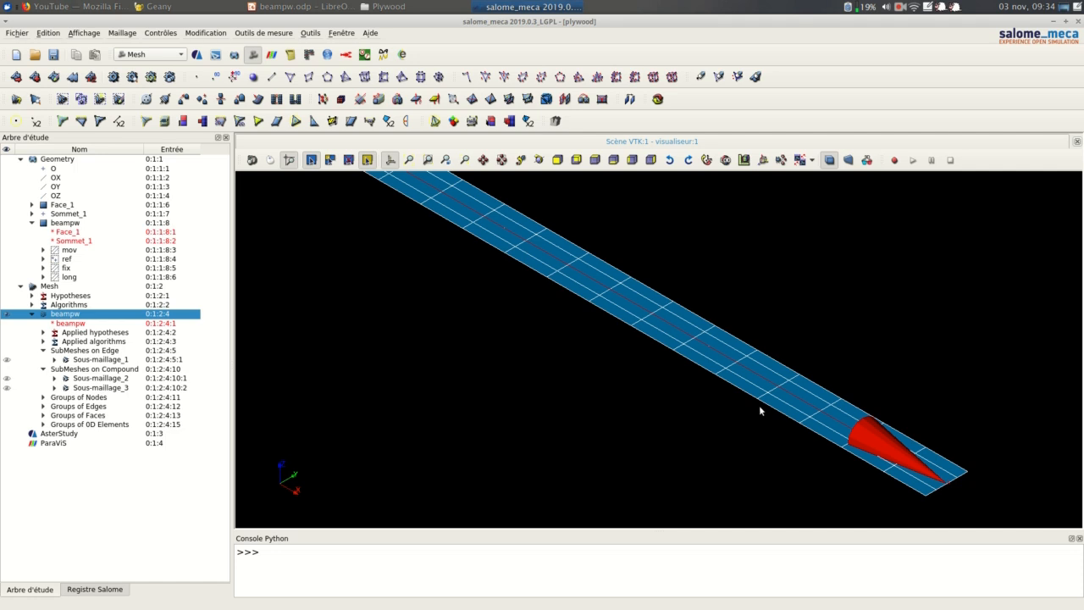
{"action": "scroll", "coordinate": [759, 405], "scroll_direction": "up", "scroll_amount": 2}
{"action": "scroll", "coordinate": [759, 404], "scroll_direction": "down", "scroll_amount": 1}
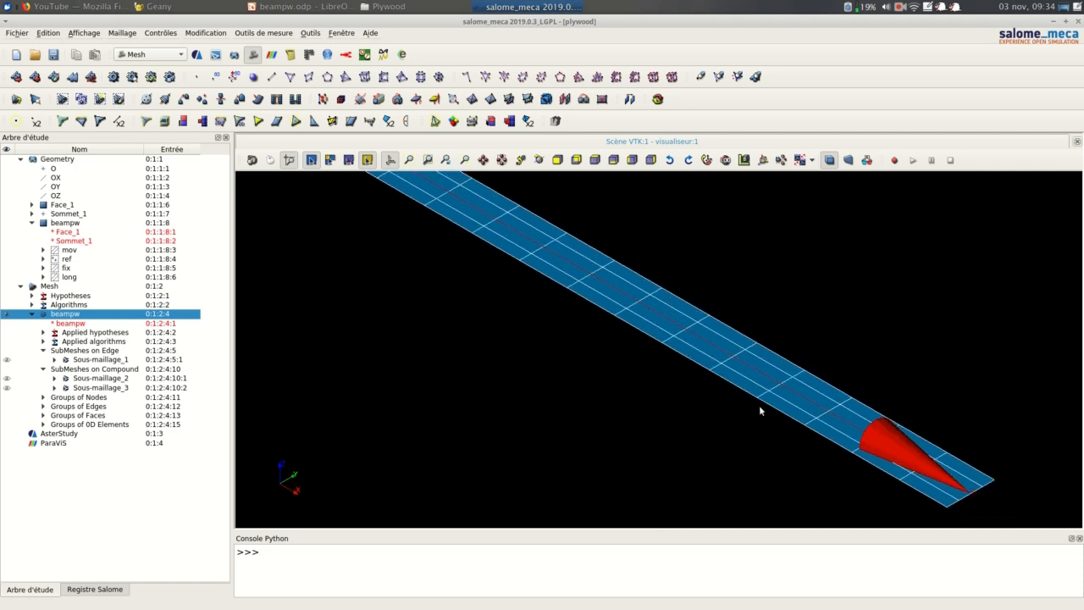
{"action": "scroll", "coordinate": [760, 408], "scroll_direction": "down", "scroll_amount": 1}
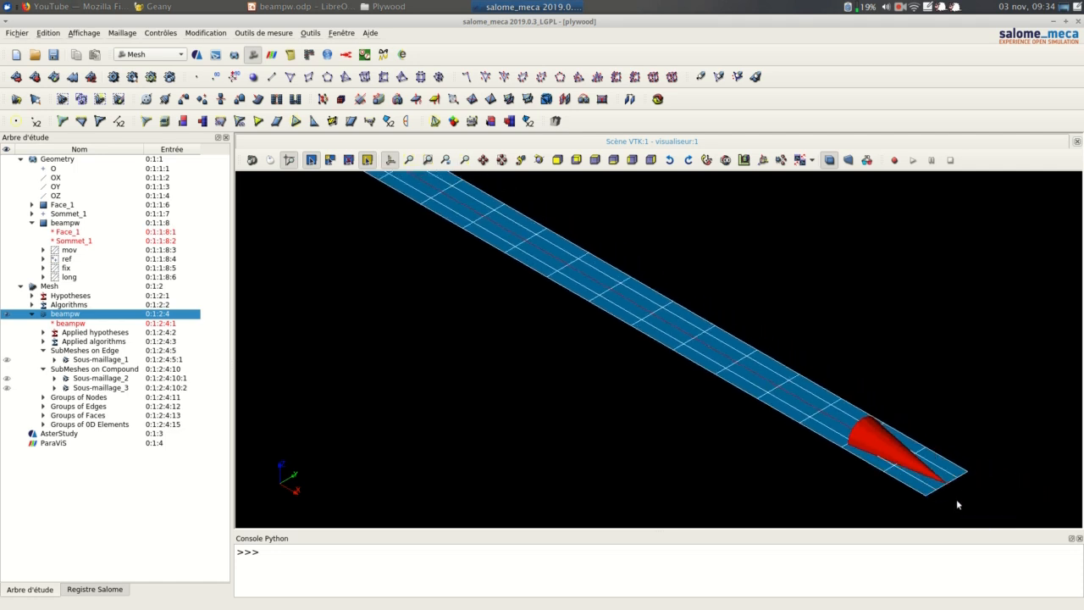
{"action": "scroll", "coordinate": [955, 496], "scroll_direction": "down", "scroll_amount": 1}
{"action": "scroll", "coordinate": [613, 305], "scroll_direction": "down", "scroll_amount": 2}
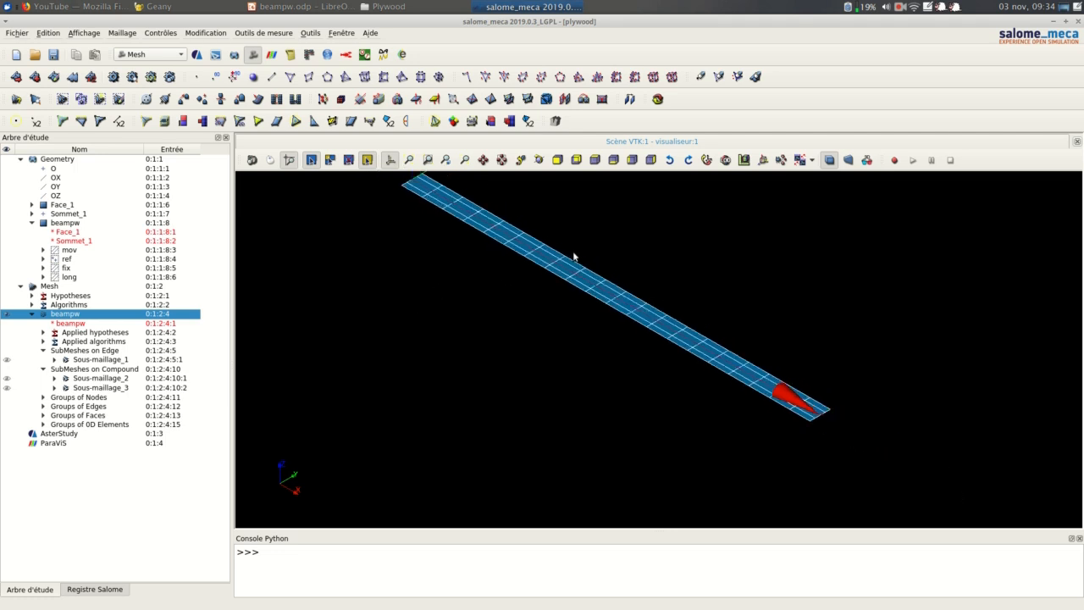
{"action": "scroll", "coordinate": [574, 255], "scroll_direction": "up", "scroll_amount": 1}
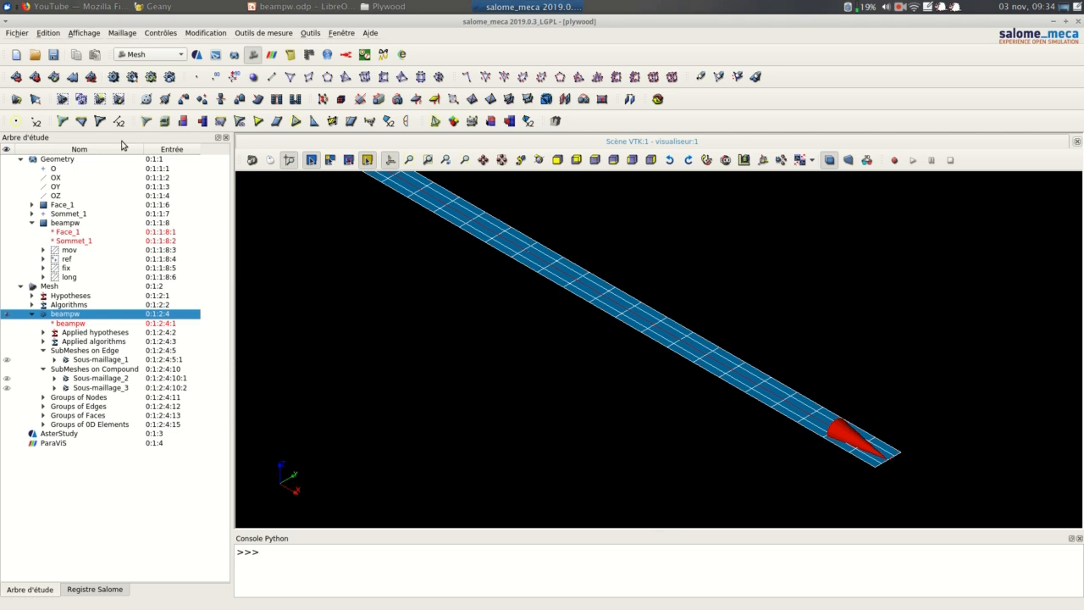
Step: Save the plywood study
{"action": "left_click", "coordinate": [53, 54]}
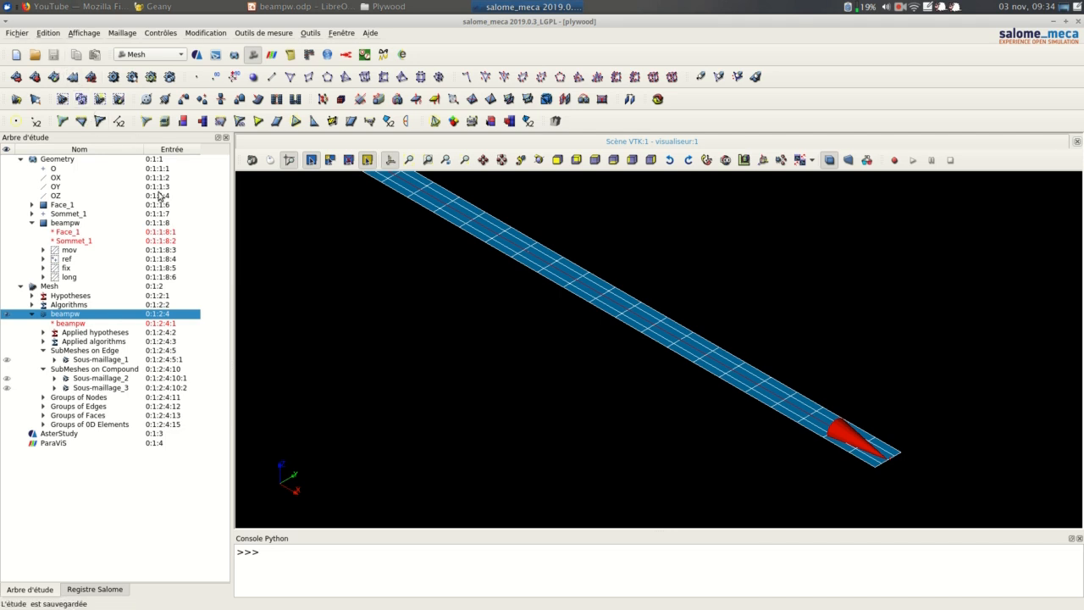